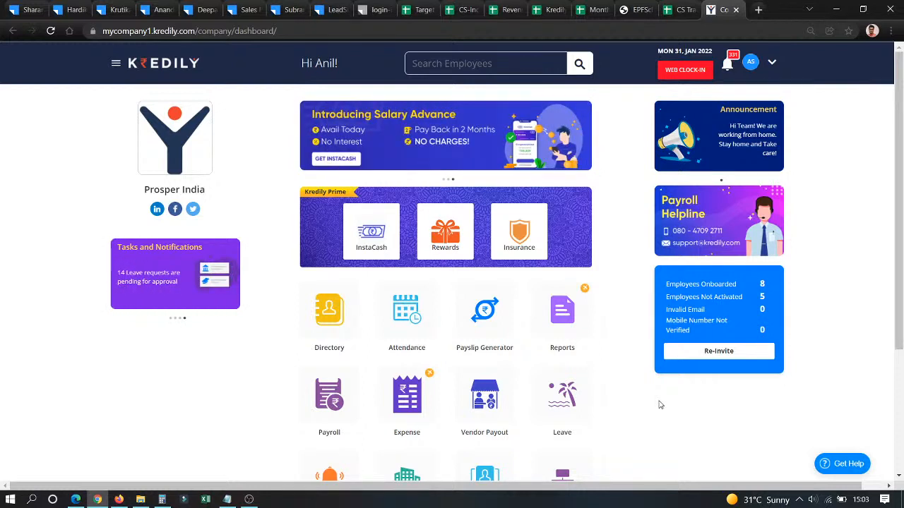
- Open Payroll and dismiss the tutorial video to show Nov 2021's 8 employees and 2,28,490 gross pay
left_click(324, 400)
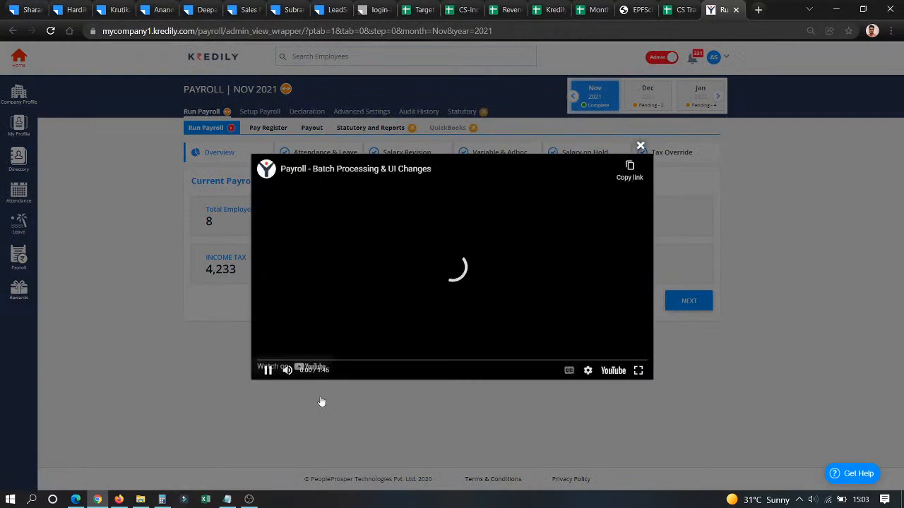
left_click(640, 147)
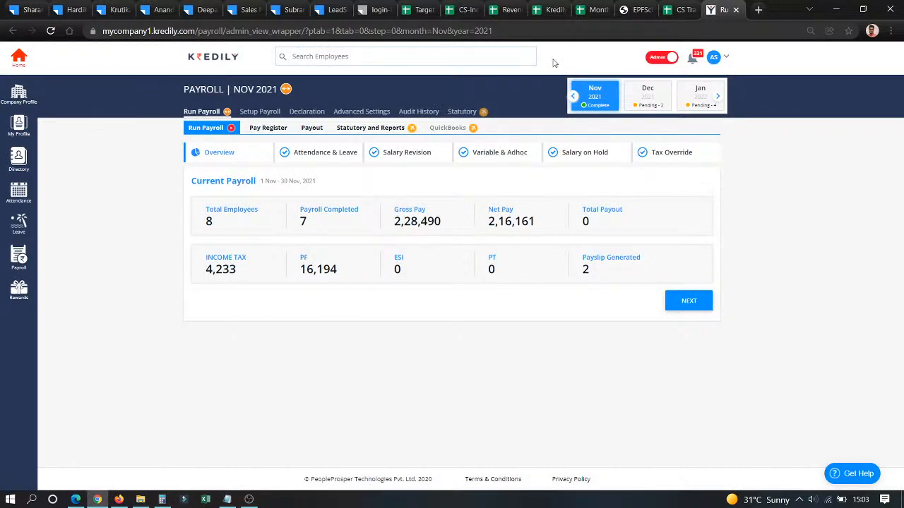
- Review Advanced Settings' pay settings, pay-day calculation and access control, then move to PF & ESI Settings
left_click(355, 112)
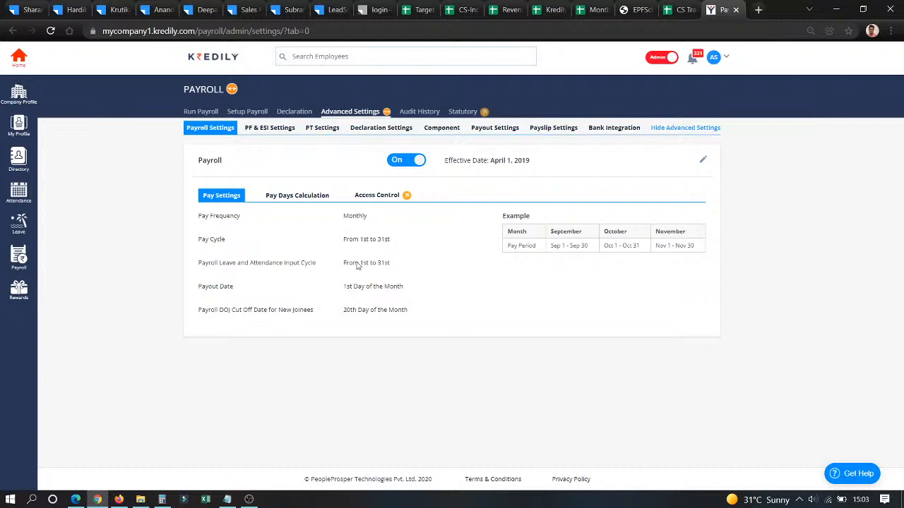
left_click_drag(344, 263, 394, 261)
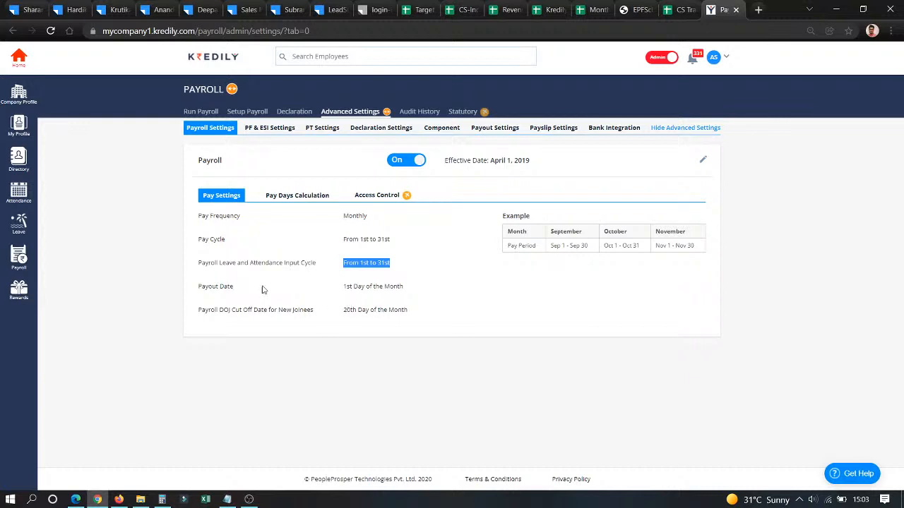
left_click(281, 202)
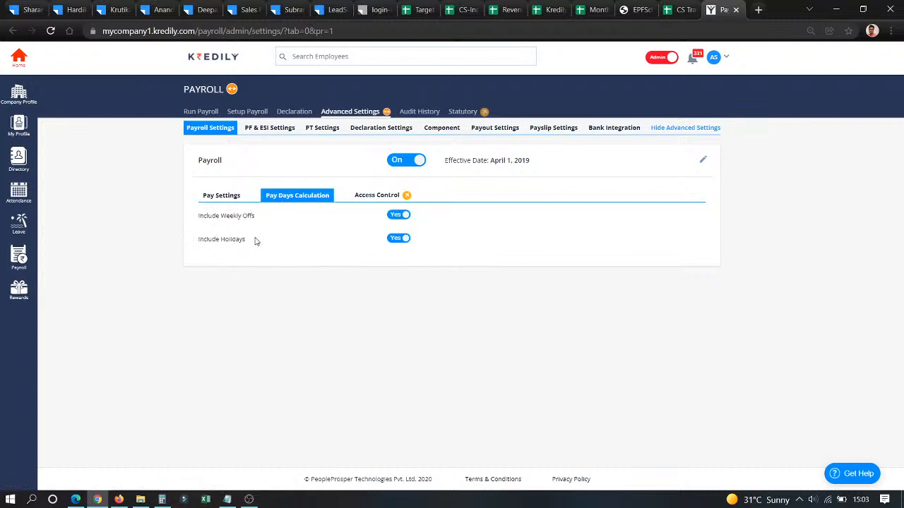
left_click(367, 198)
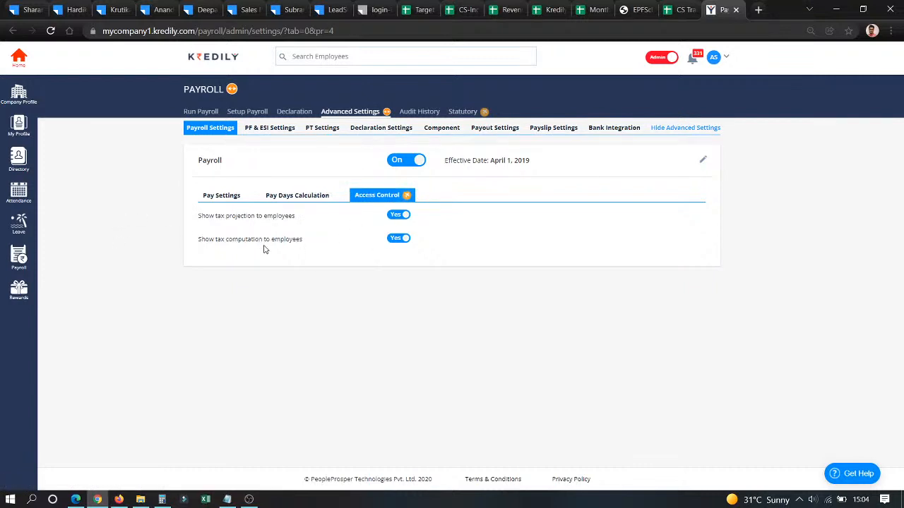
left_click(270, 131)
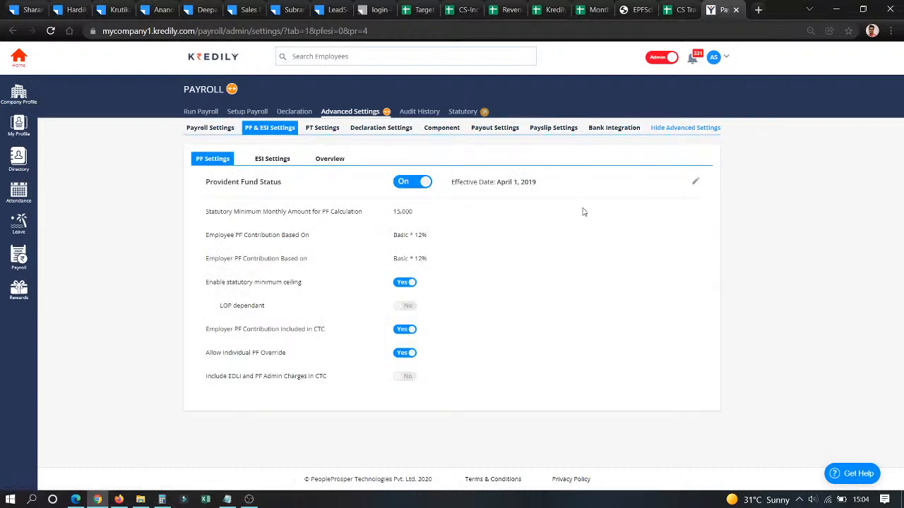
- Edit and save the PF settings, leaving employee PF contribution at Basic * 12%
left_click(695, 182)
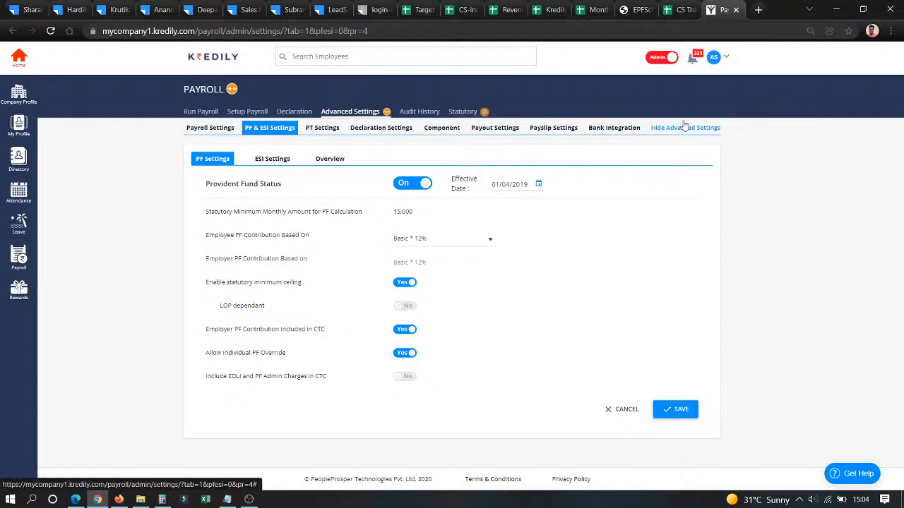
left_click(422, 241)
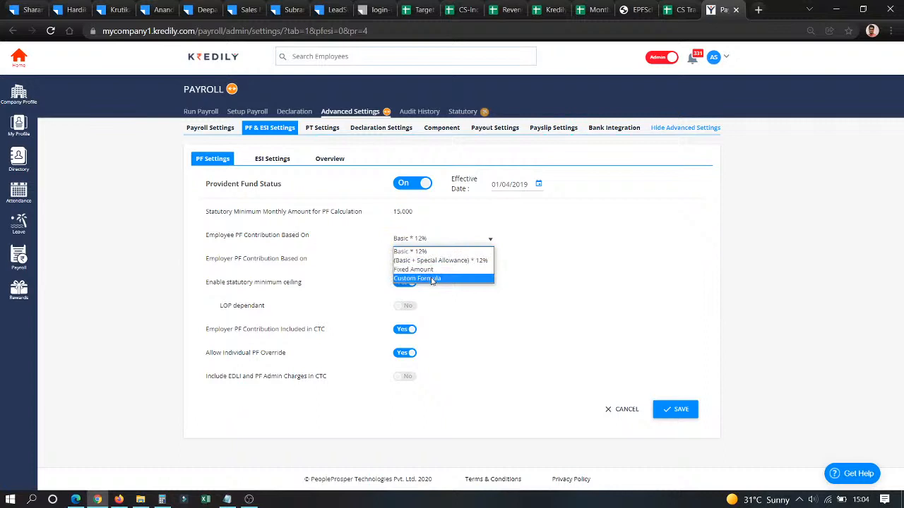
left_click(452, 309)
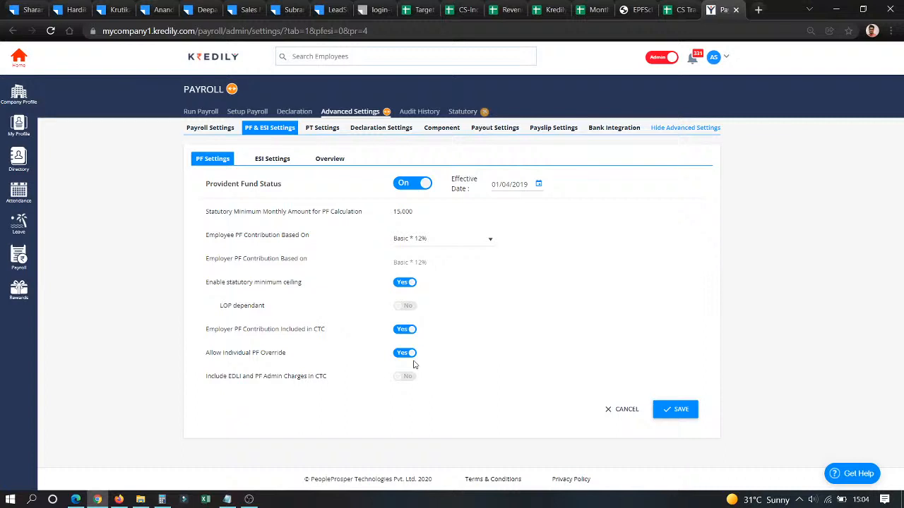
left_click(688, 413)
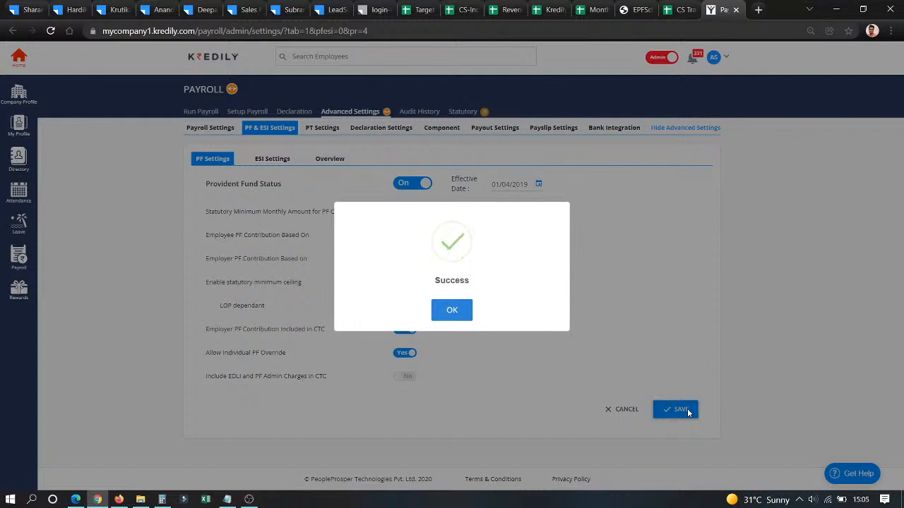
left_click(452, 317)
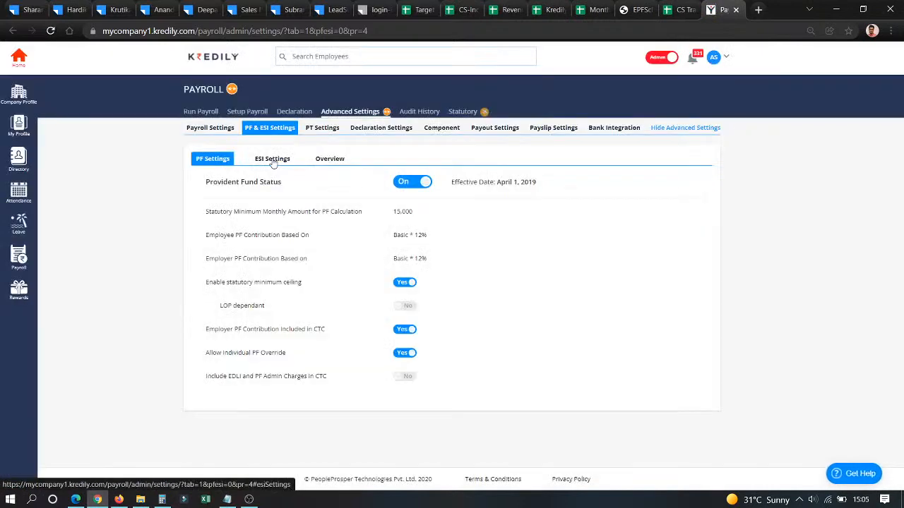
- Check ESI's employer-contribution-in-CTC setting, then view the per-employee PF & ESI Overview table
left_click(272, 160)
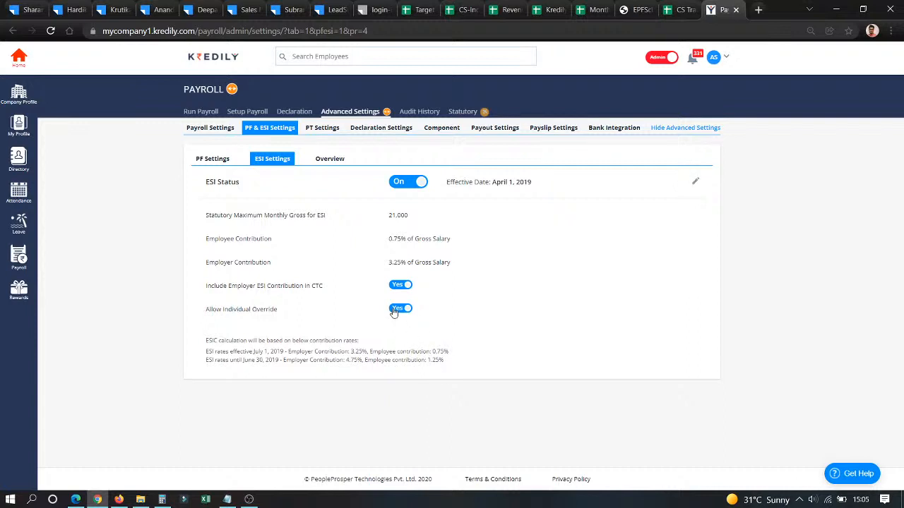
left_click_drag(206, 286, 320, 304)
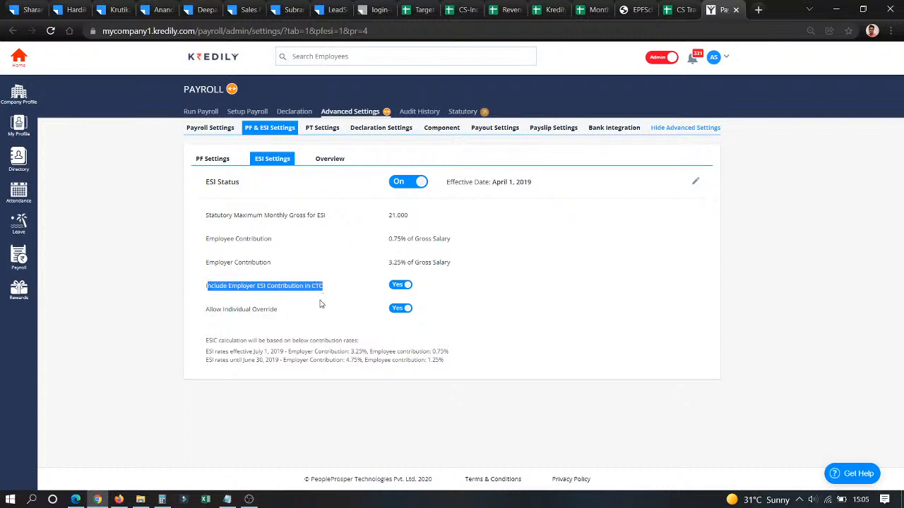
left_click(327, 165)
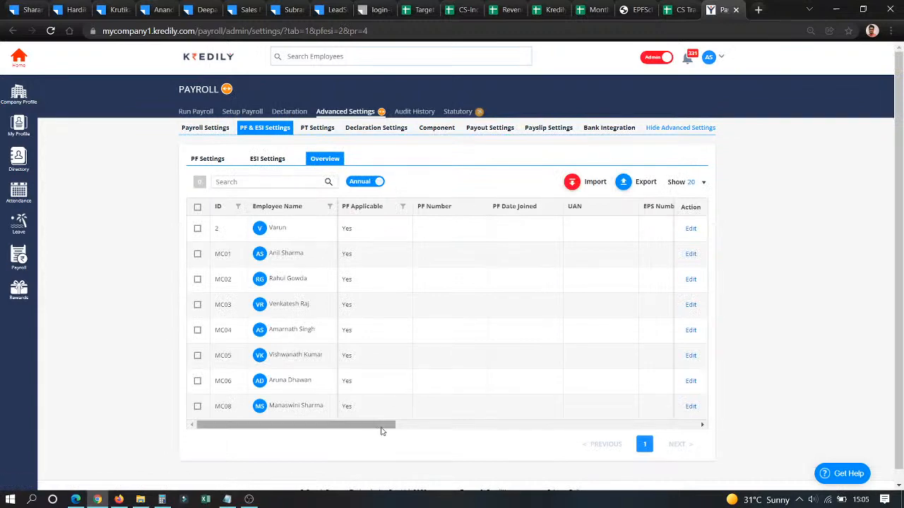
- Compare the employees' PF amounts as monthly and then annual figures
left_click_drag(373, 427, 506, 408)
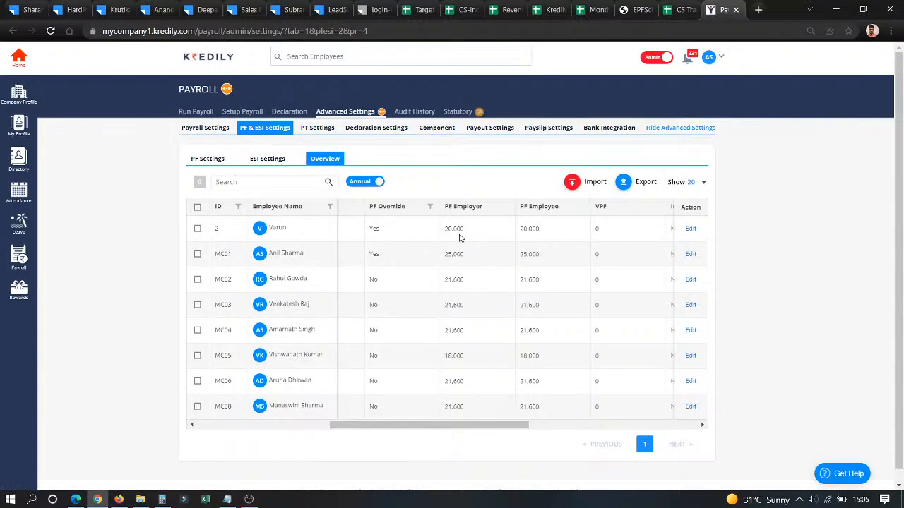
left_click(360, 183)
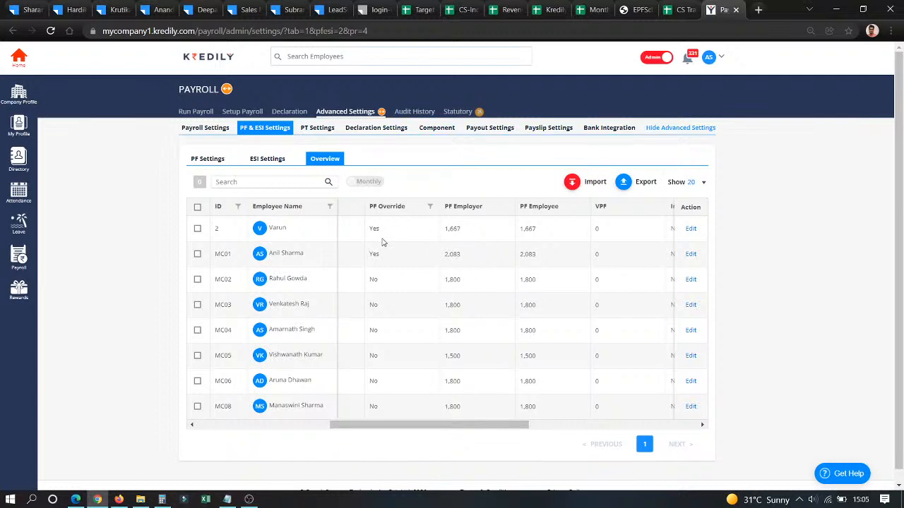
left_click(371, 184)
- Inspect the first employee's individual PF settings without changes, then go to PT Settings
left_click(691, 228)
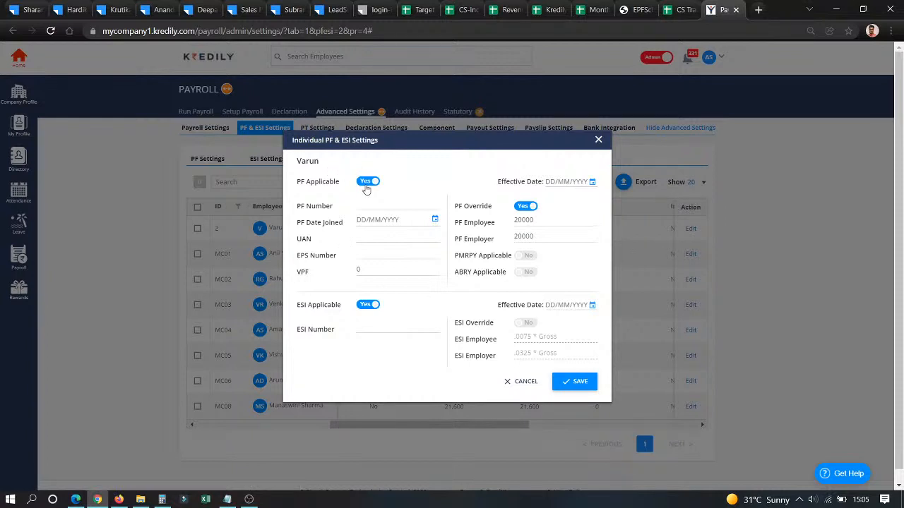
left_click(528, 383)
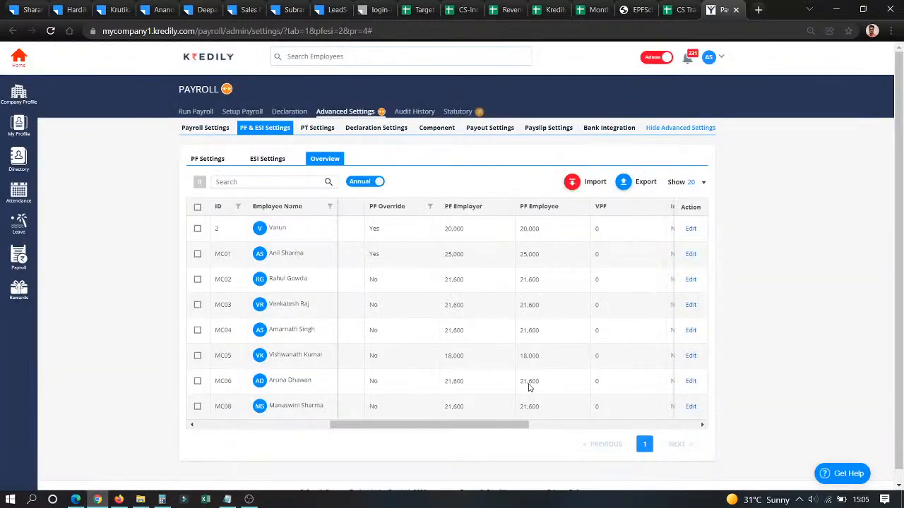
left_click(322, 134)
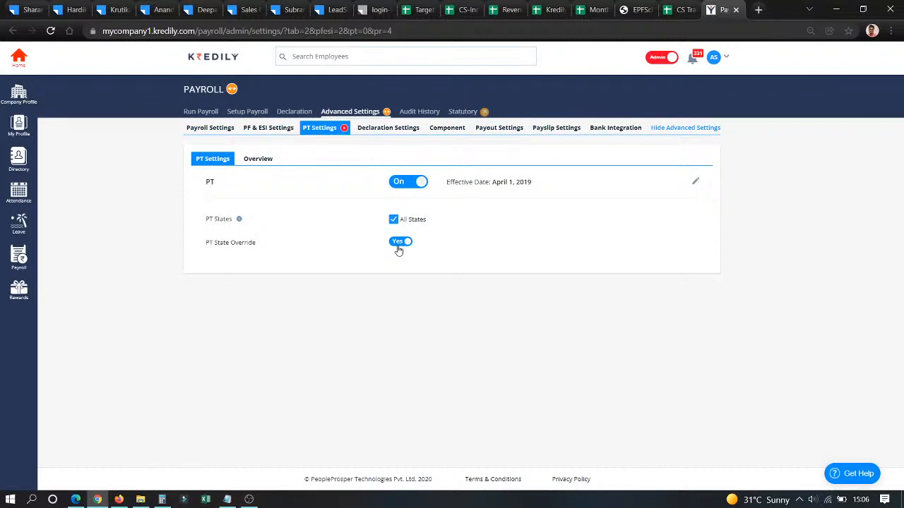
- Show the Declaration Settings with the 01/04/2021–02/03/2022 yearly declaration window
left_click(393, 136)
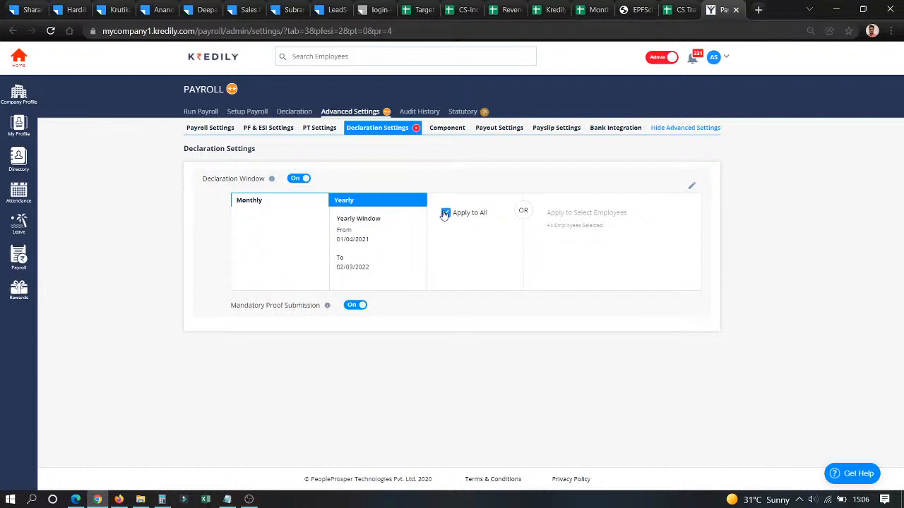
- Show the Component tab's base structure: Basic CTC * .4, HRA Basic * .4, Special Allowance balancing
left_click(454, 130)
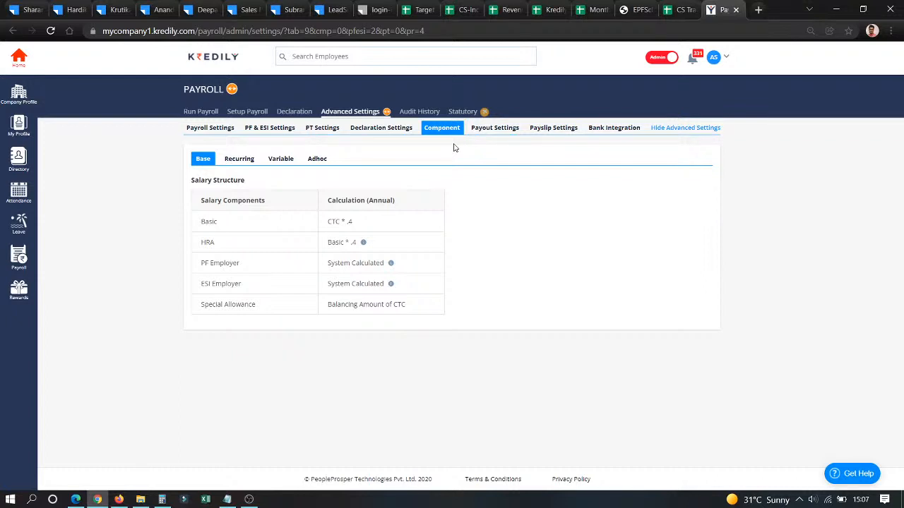
- List the Recurring components and scroll through them, including Medical Bonus and Vehicle Allowance
left_click(233, 160)
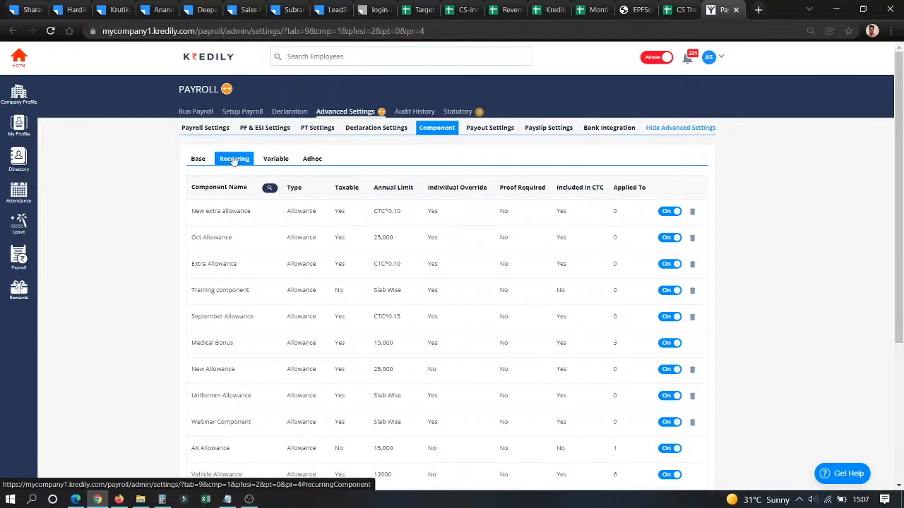
scroll(236, 298, "down", 3)
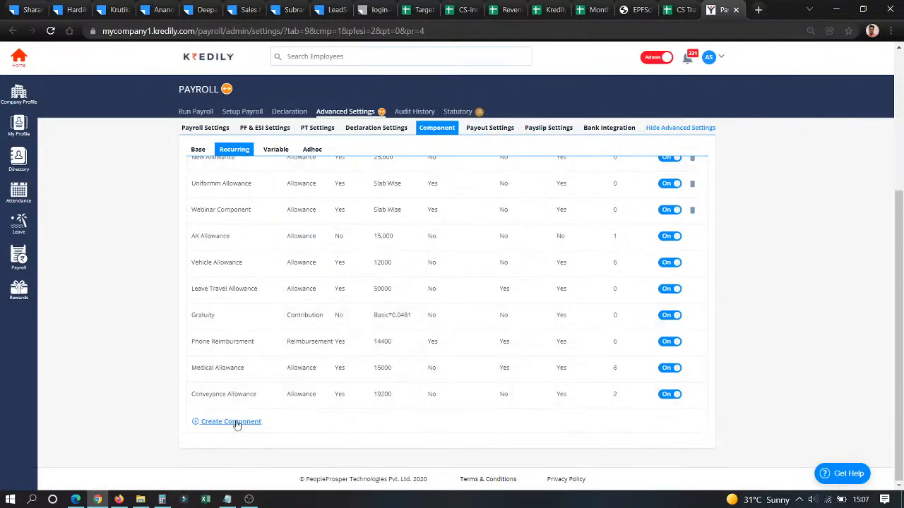
scroll(236, 424, "up", 3)
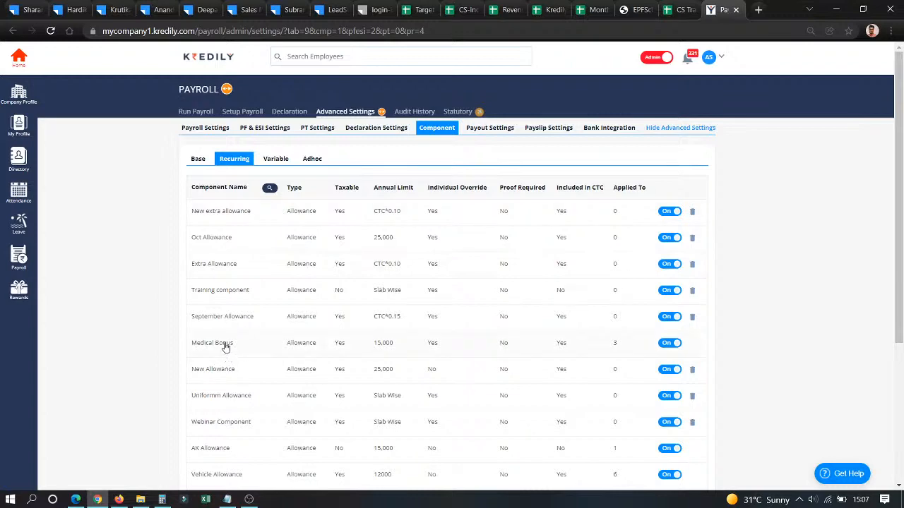
scroll(226, 346, "down", 3)
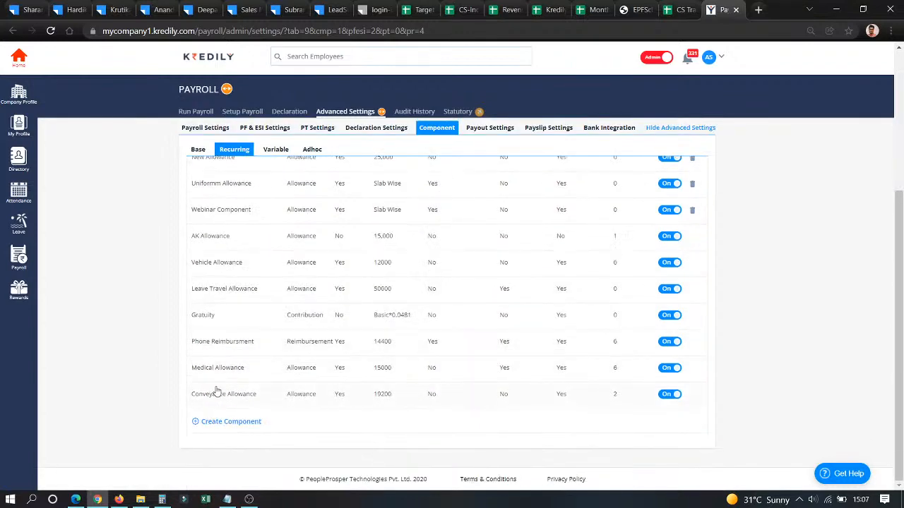
- Open Medical Allowance and replace the 15,000 annual amount with CTC*0.10
left_click(244, 367)
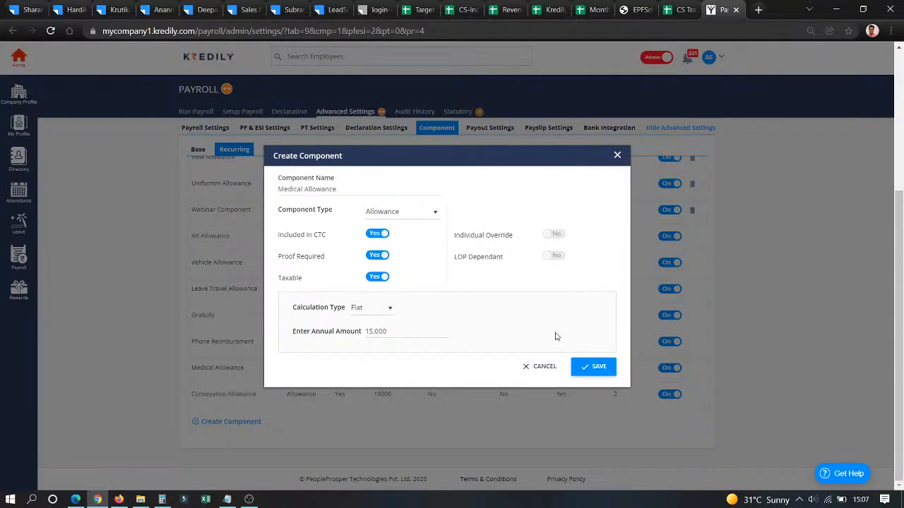
left_click(387, 334)
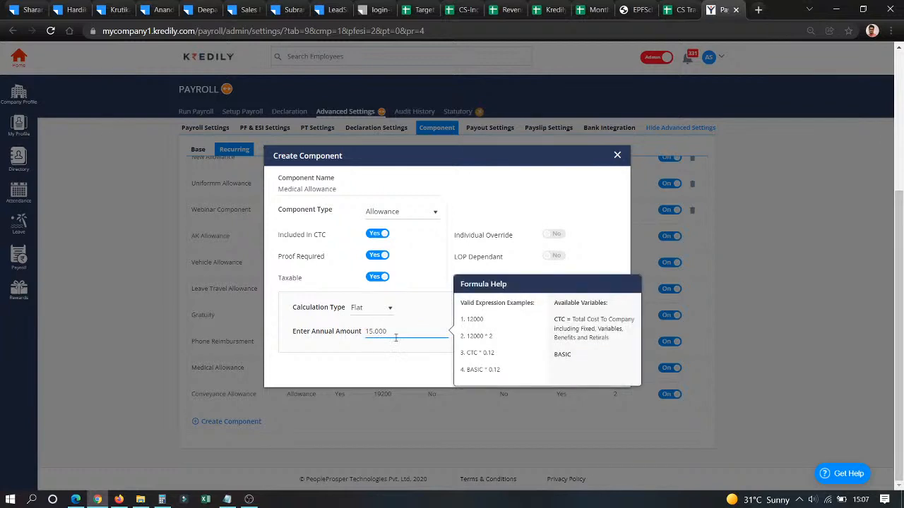
left_click_drag(406, 333, 359, 335)
type("CTC")
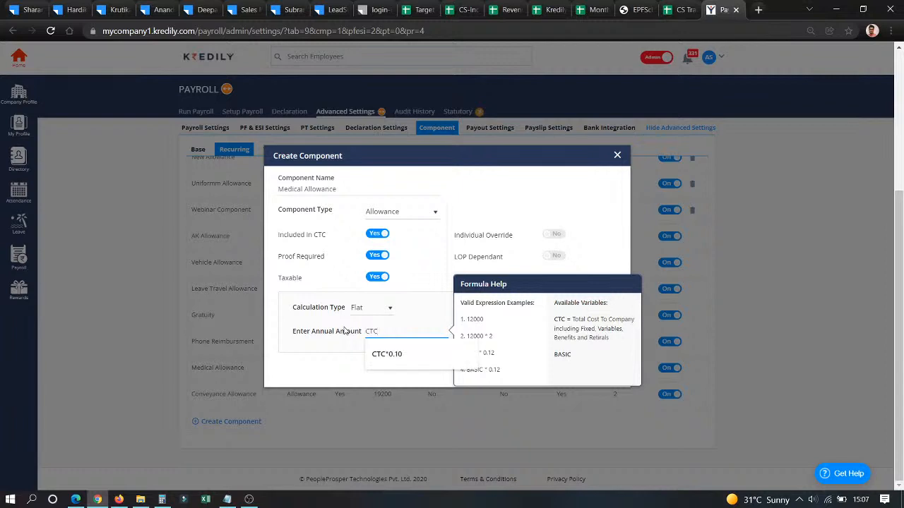
left_click(408, 354)
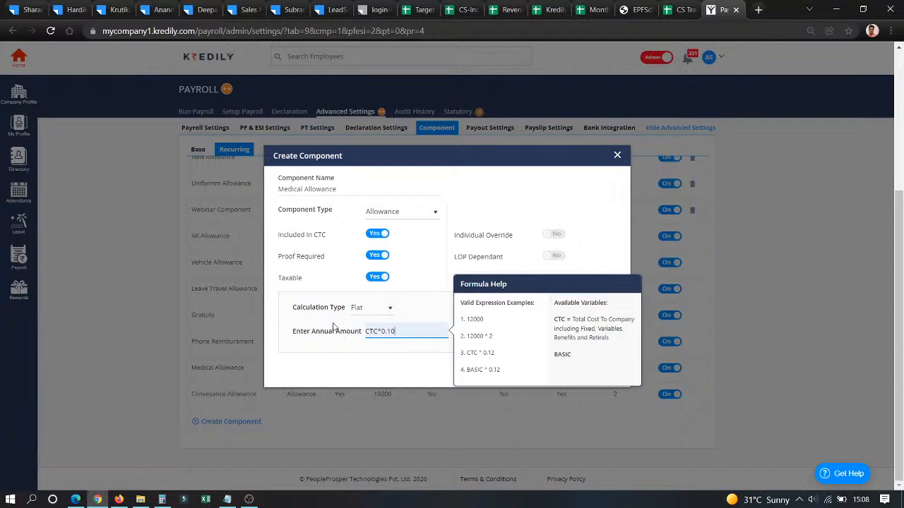
- Switch the calculation to Slab Wise with a 25,000 slab 1, and add a second slab
left_click(355, 311)
left_click(366, 330)
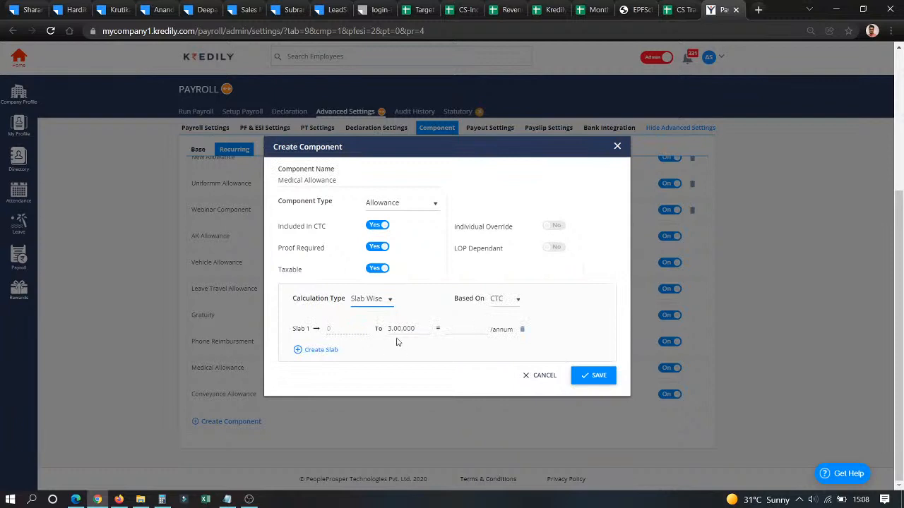
left_click(455, 331)
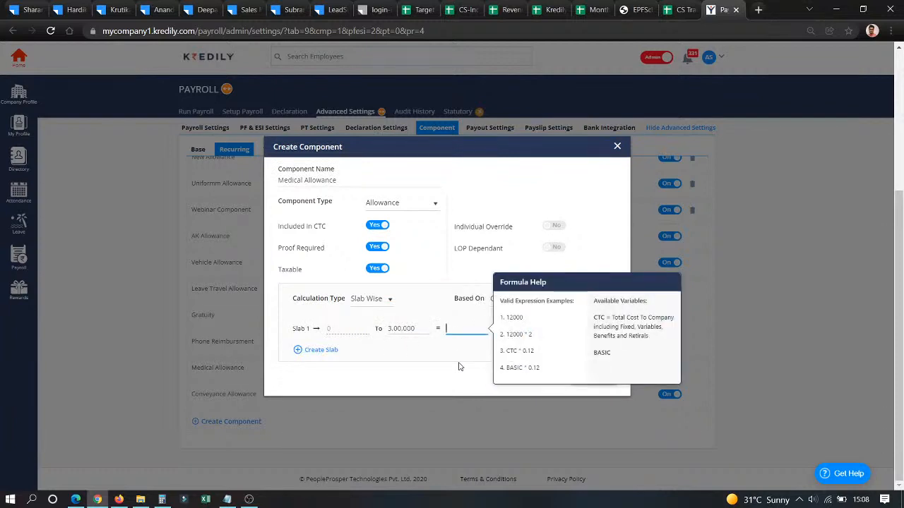
type("250000")
left_click(322, 350)
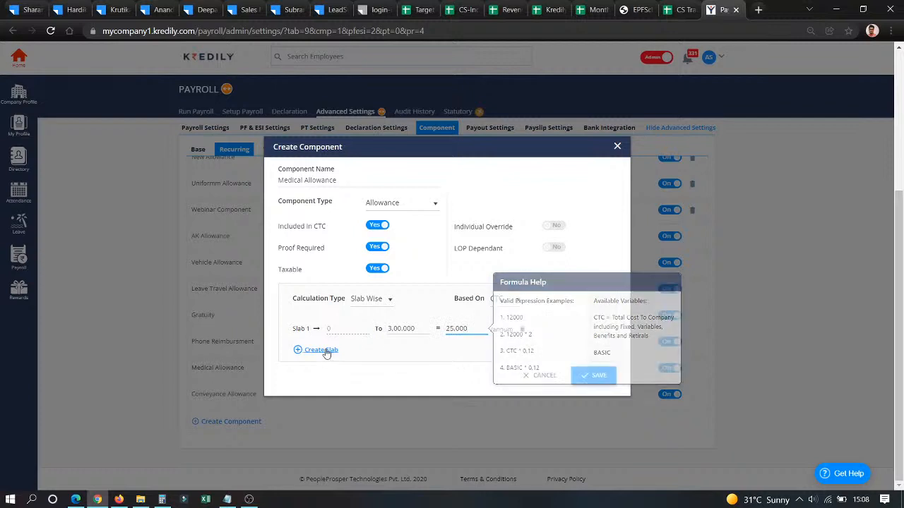
- Set slab 2 up to 500000 CTC at 35,000, then discard the component unsaved
left_click(410, 341)
type("500000")
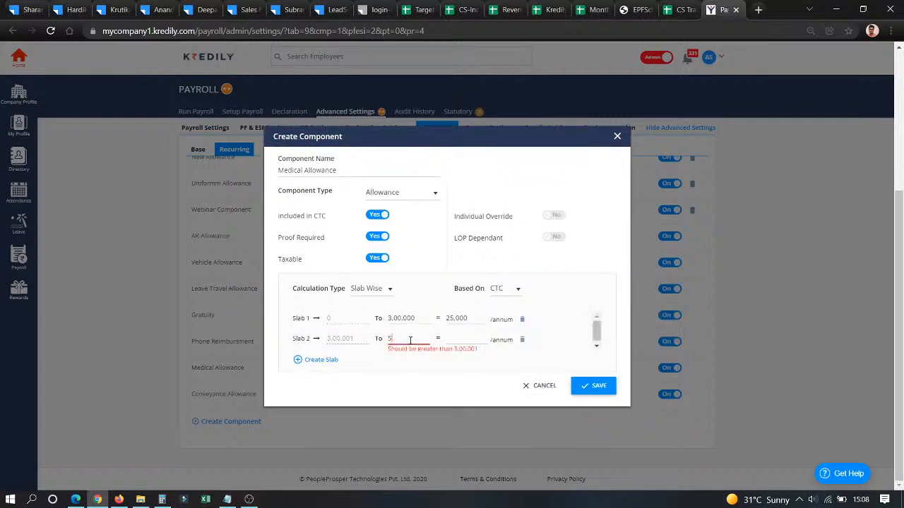
left_click(457, 339)
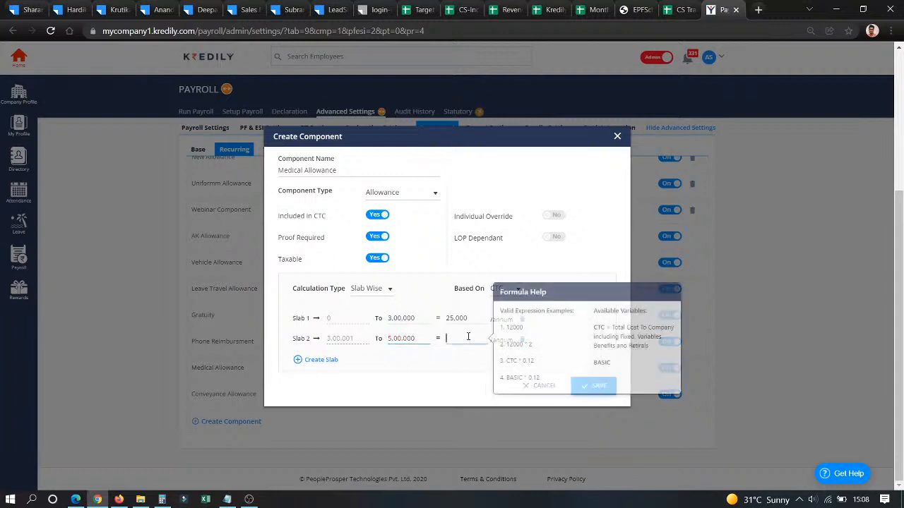
type("3,50,000")
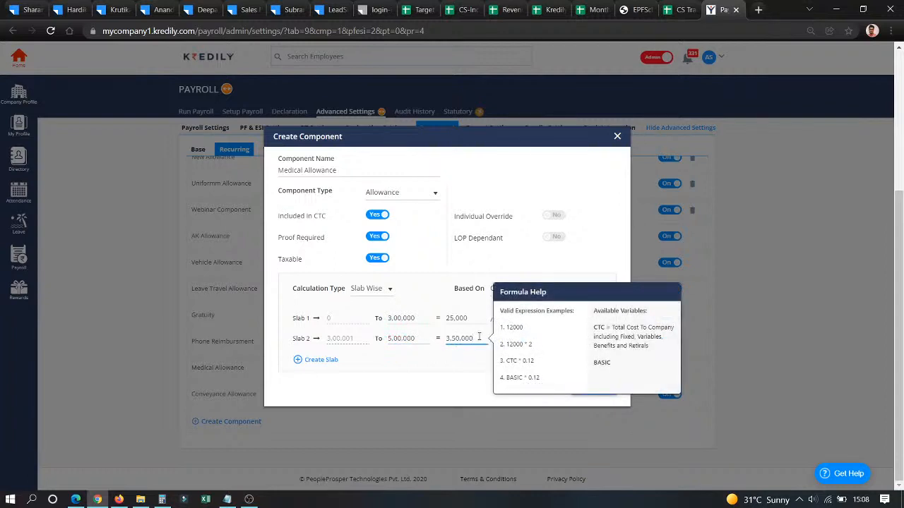
key("BackSpace")
left_click(454, 367)
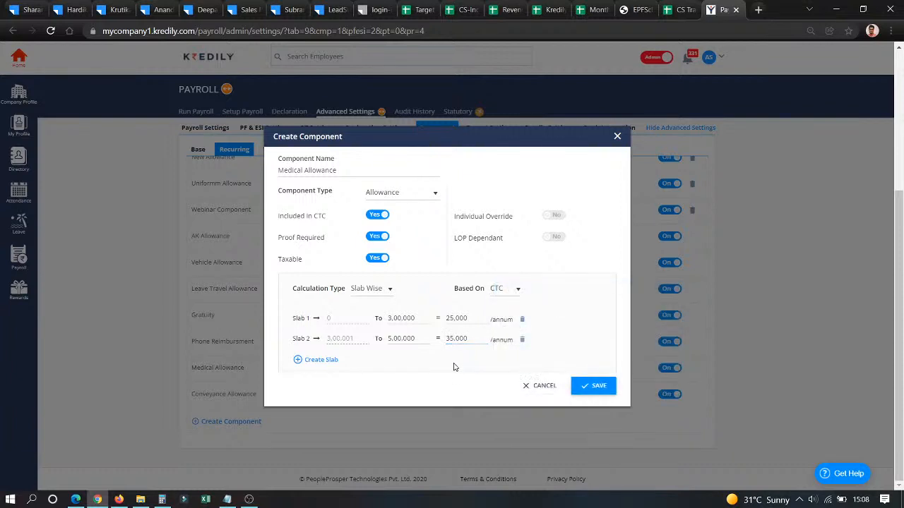
left_click(549, 387)
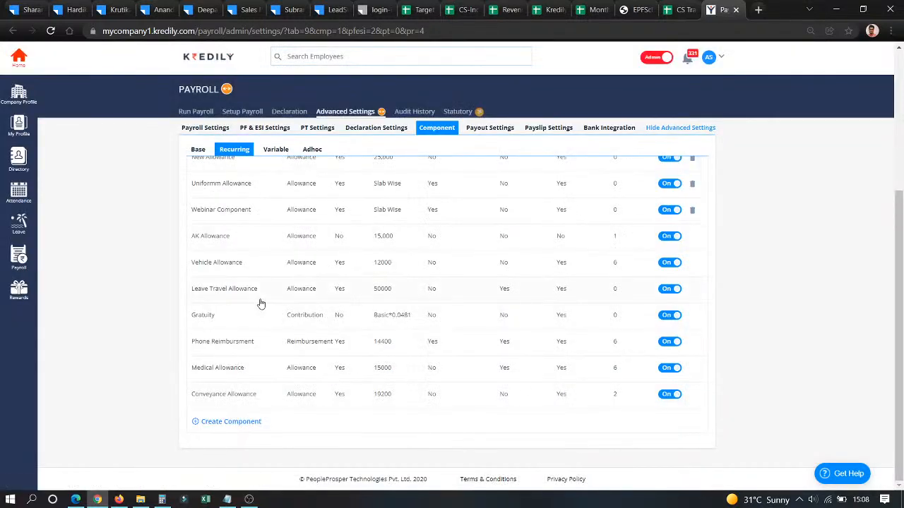
- Switch from Recurring to the Variable components list, such as bonuses
left_click(268, 149)
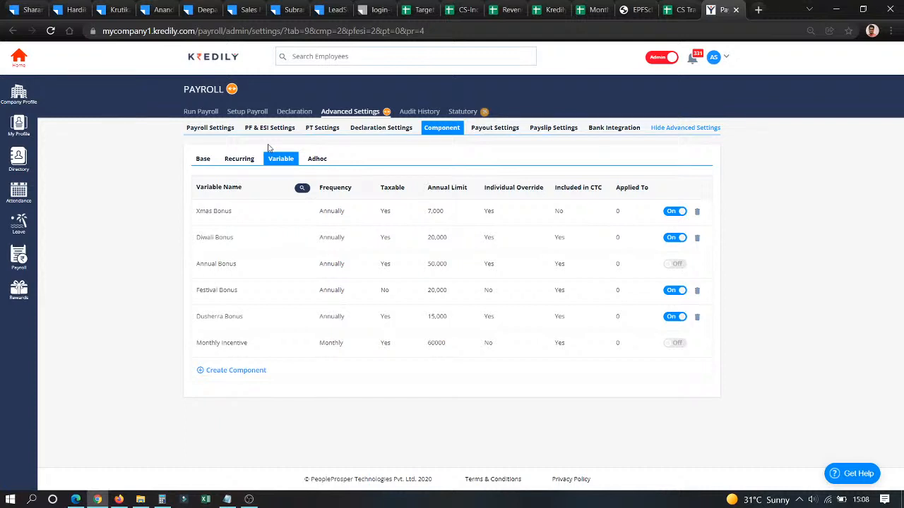
- Make Annual Bonus pay out Half Yearly, keep it due in August at 50,000, and save
left_click(213, 265)
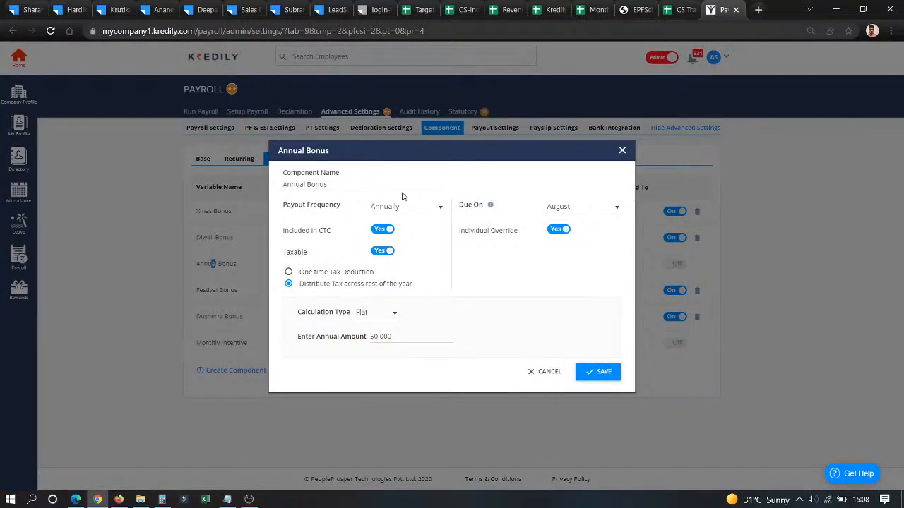
left_click(580, 210)
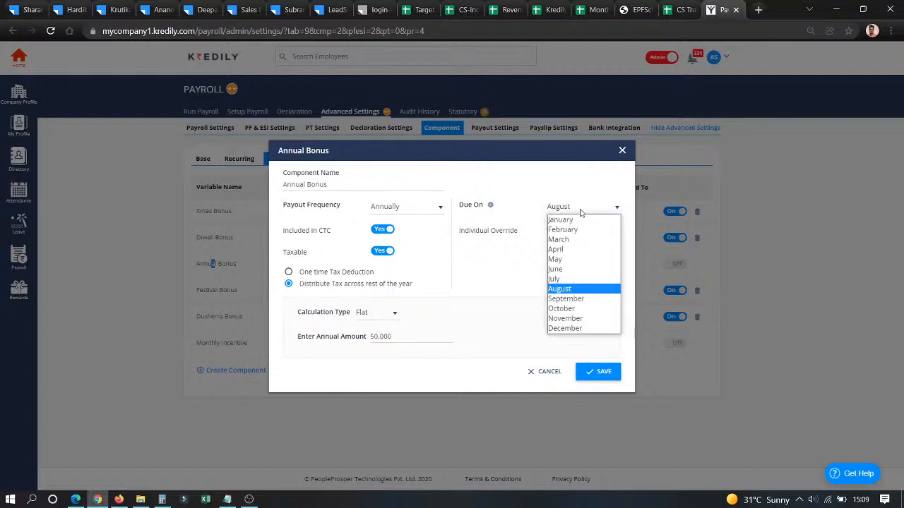
left_click(433, 206)
left_click(435, 206)
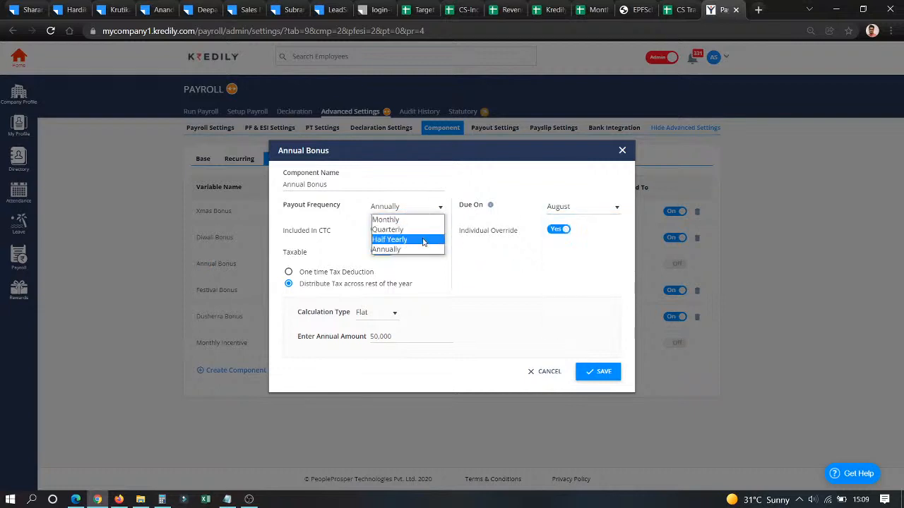
left_click(423, 240)
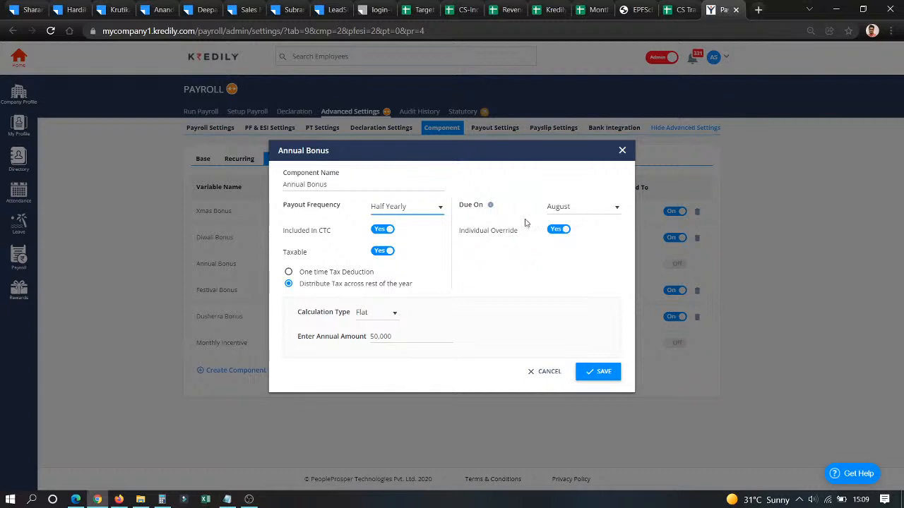
left_click(567, 210)
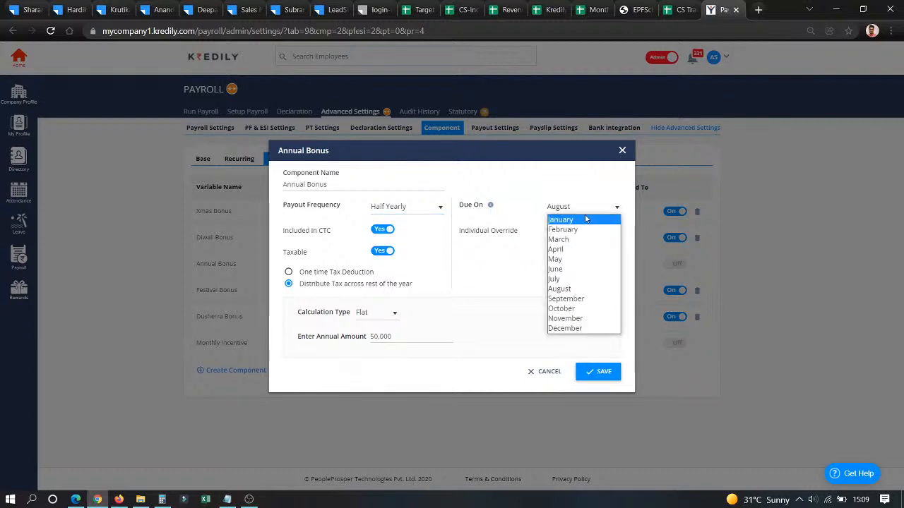
left_click(510, 173)
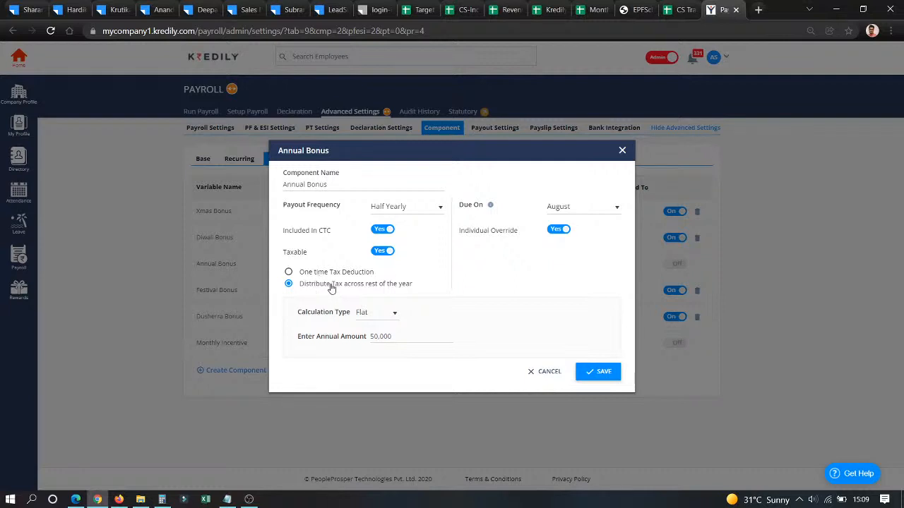
left_click(390, 338)
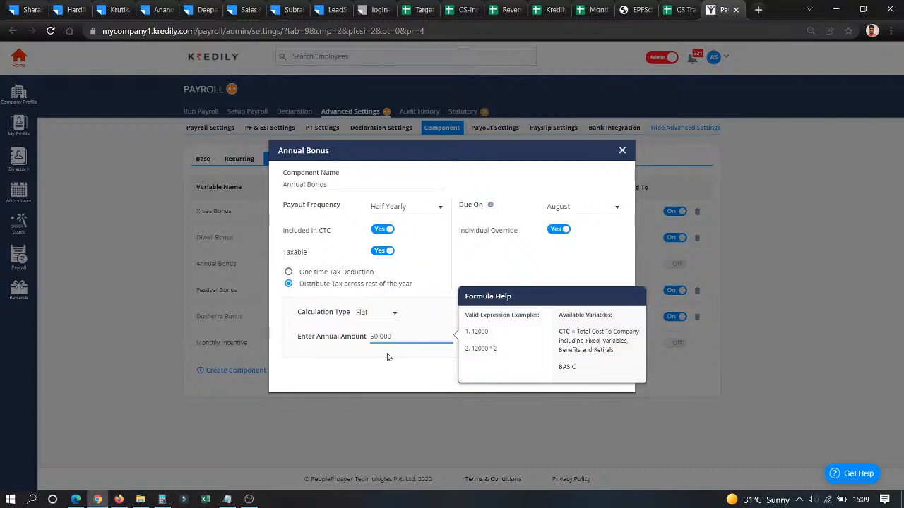
left_click(586, 369)
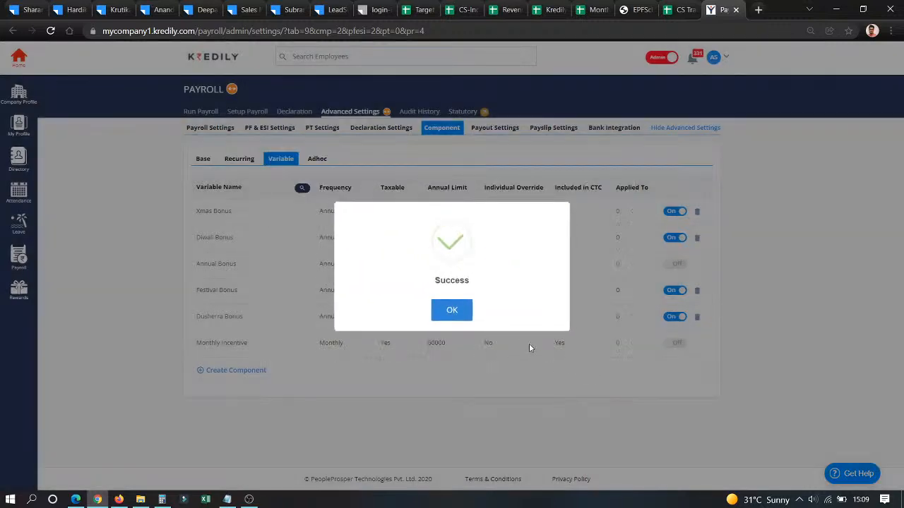
left_click(451, 307)
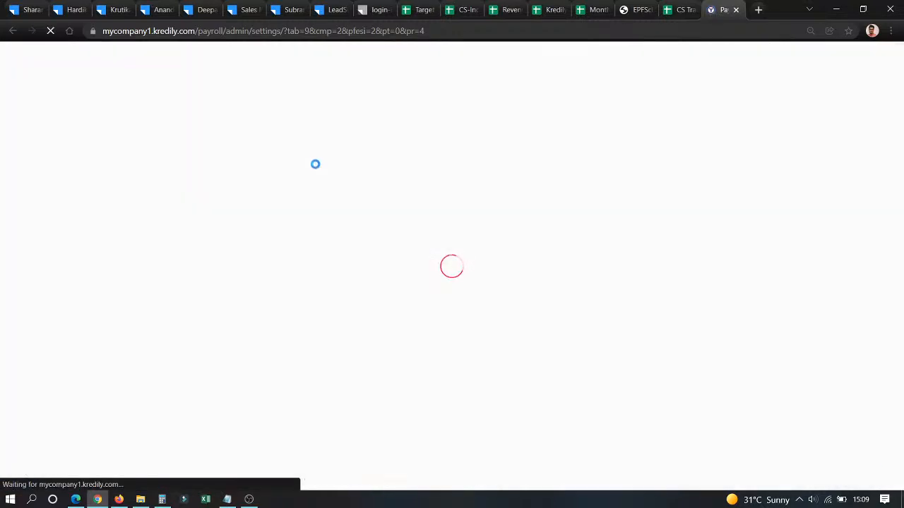
- Scroll through the Adhoc earnings and deductions, then show the employees' Payout Settings bank details
left_click(323, 163)
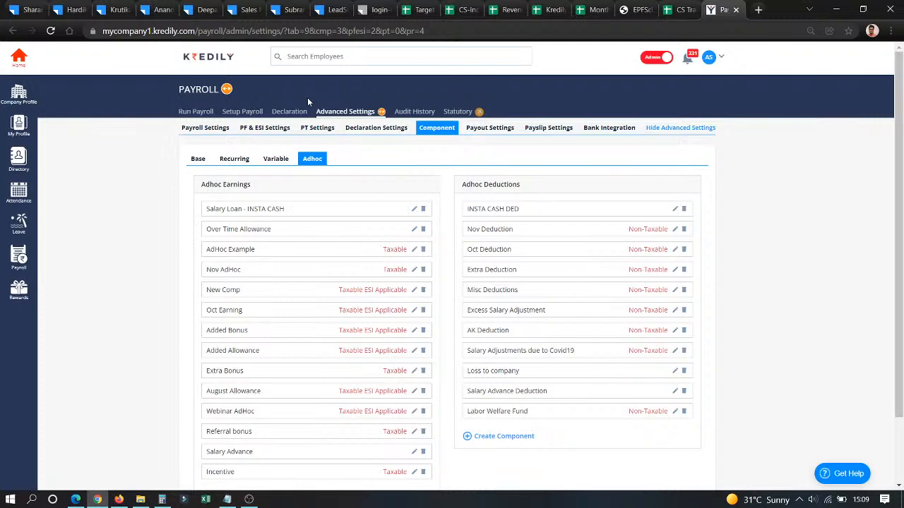
scroll(219, 412, "down", 1)
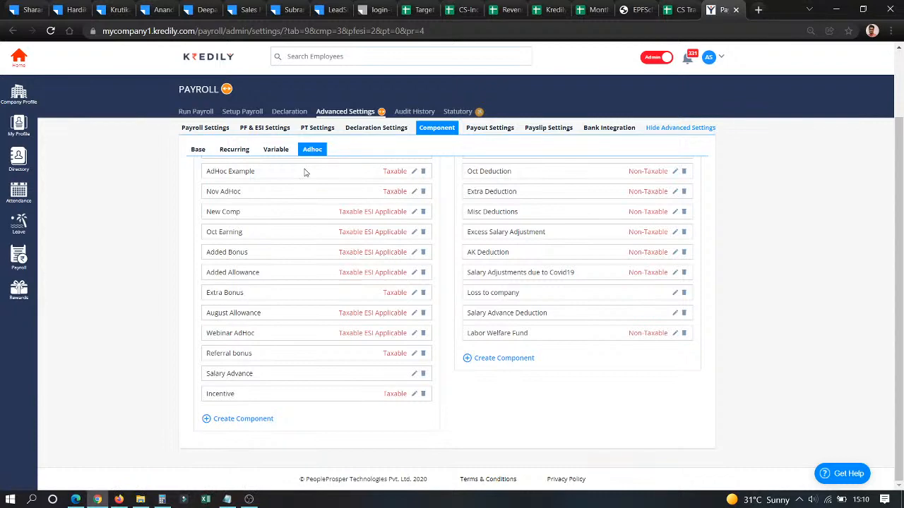
left_click(485, 129)
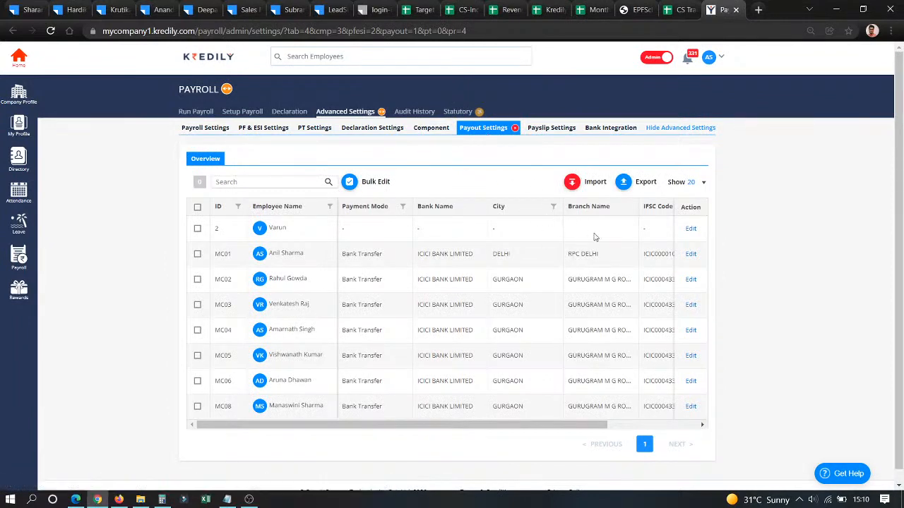
- Inspect one employee's payout details and the import options without changes, then view Payslip Settings
left_click(691, 255)
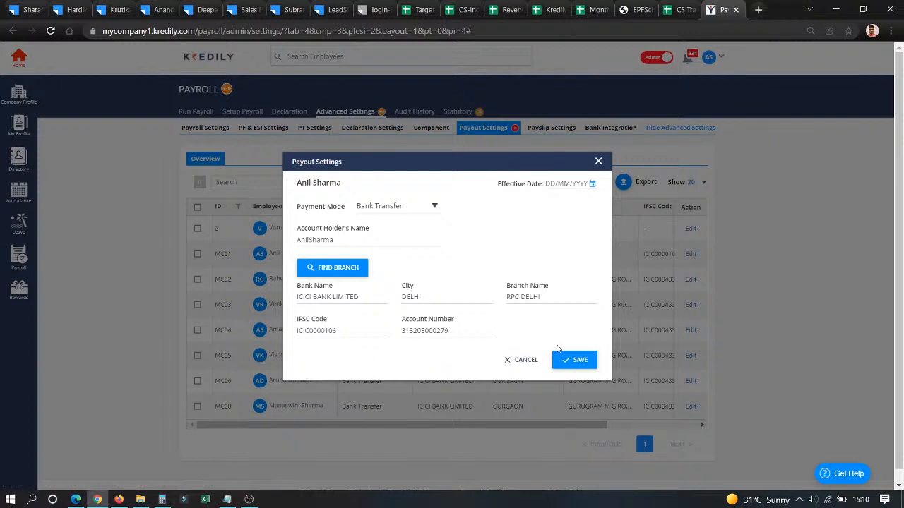
left_click(516, 369)
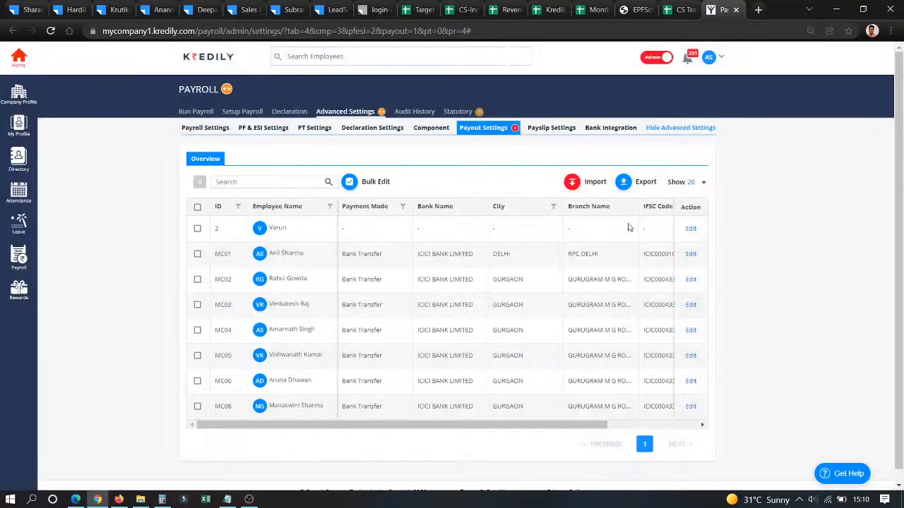
left_click(575, 188)
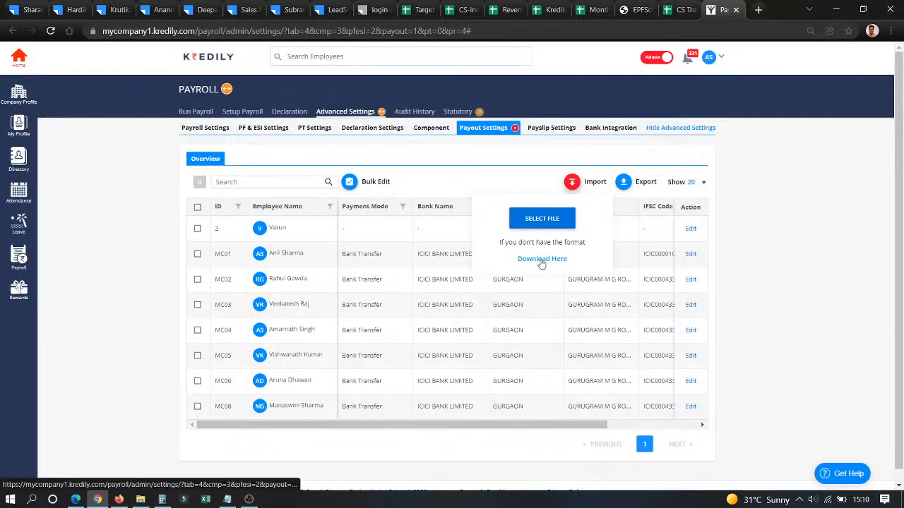
left_click(516, 179)
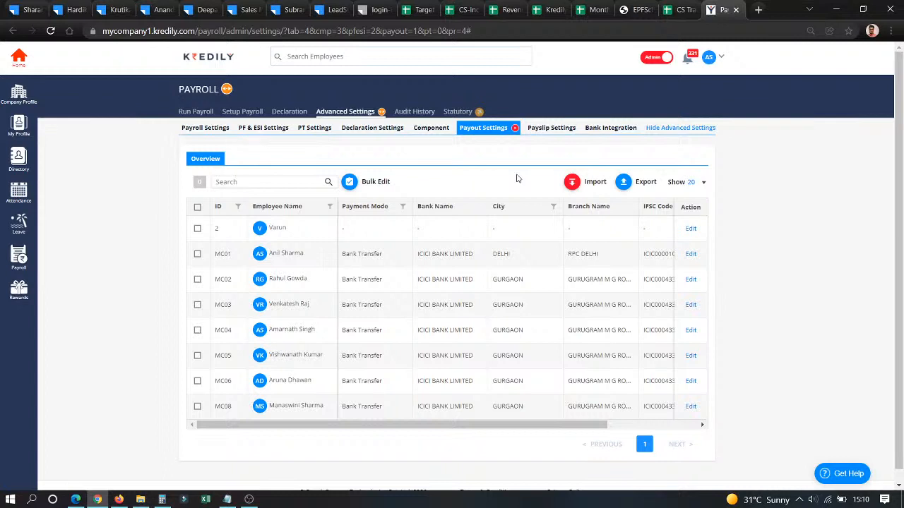
left_click(550, 128)
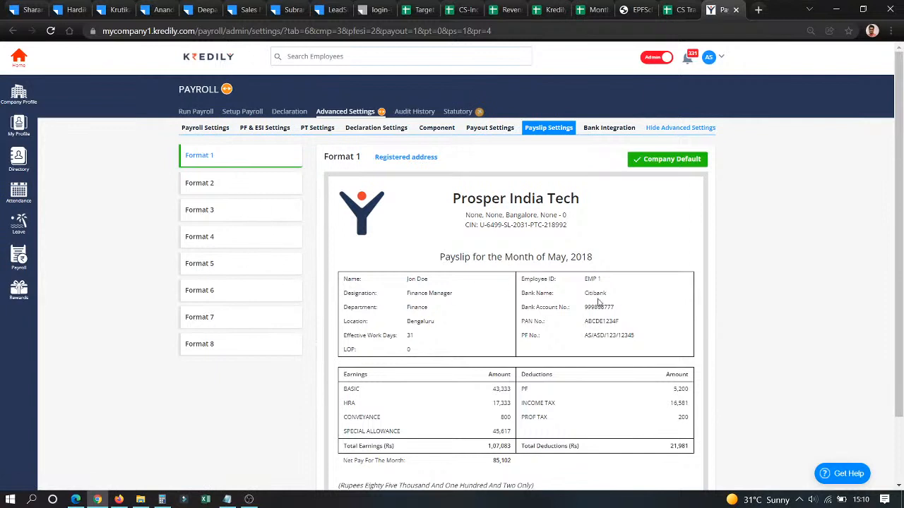
- Preview payslip Format 4, then show the KredPay Bank Integration settings
left_click(261, 248)
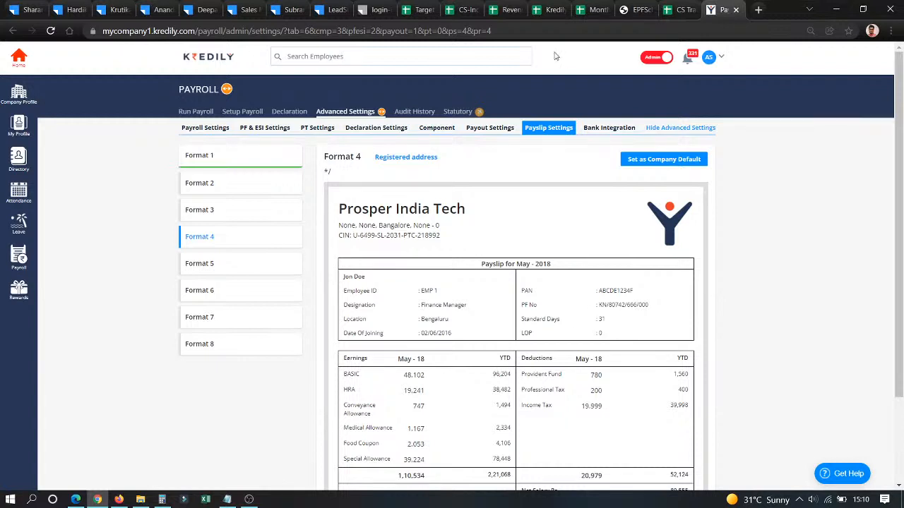
left_click(593, 130)
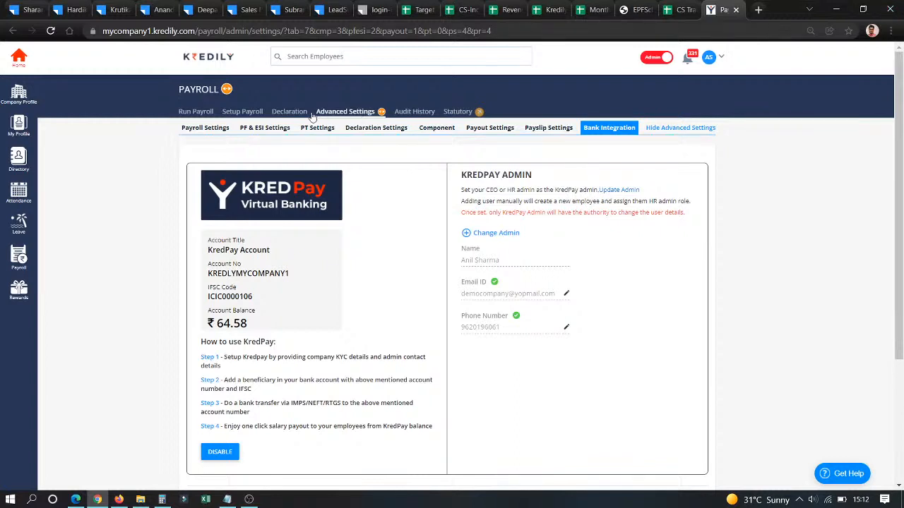
- Under Setup Payroll's Create Structure list, start a new salary structure to choose Regular or Contractor
left_click(247, 113)
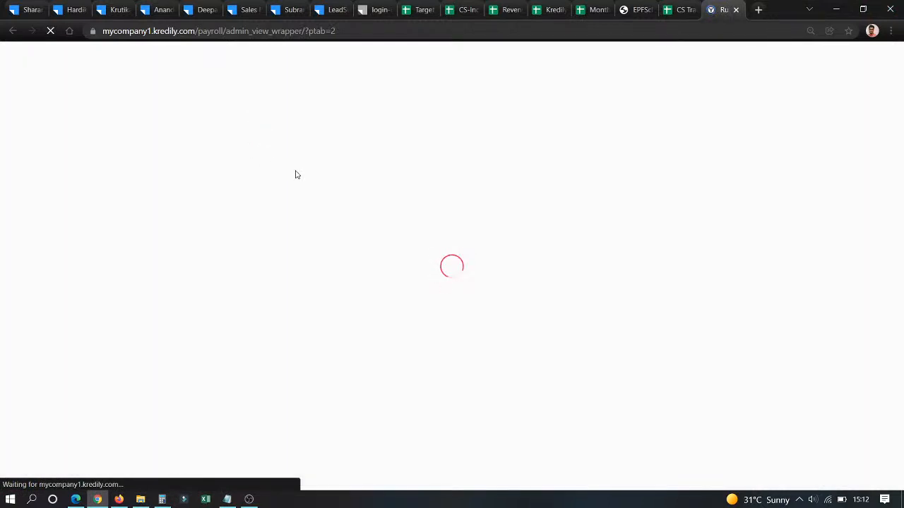
left_click(336, 132)
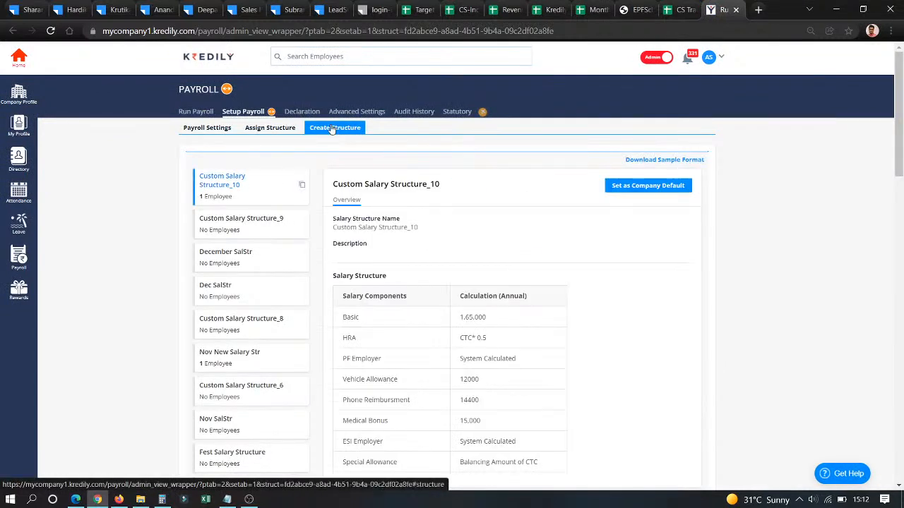
scroll(253, 253, "down", 15)
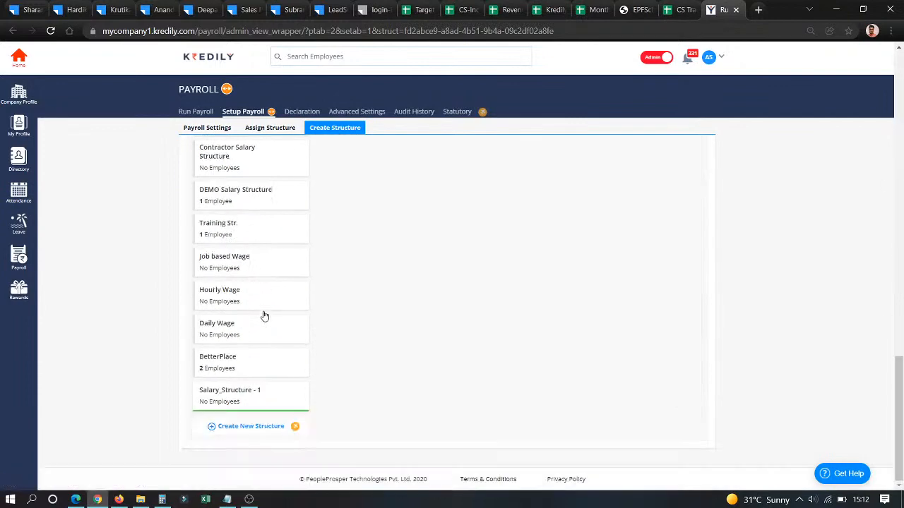
left_click(256, 425)
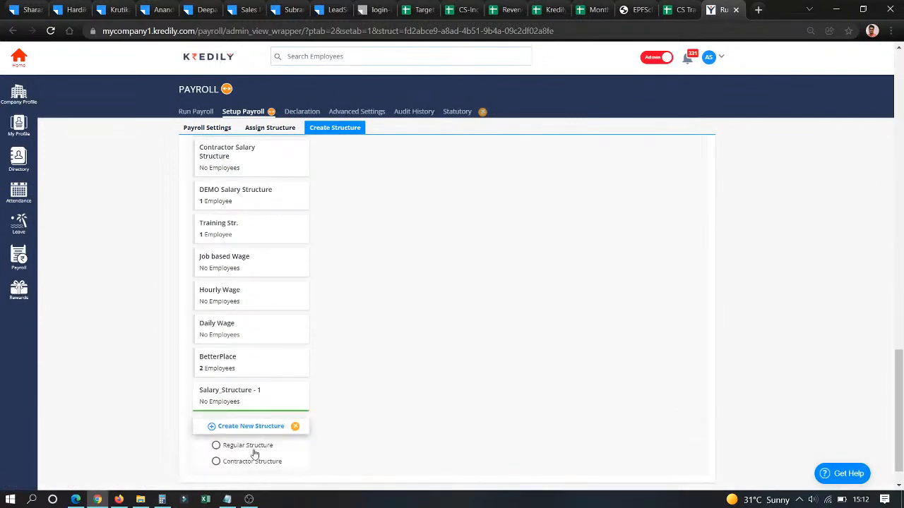
- Start a new Regular salary structure and open it for editing, checking the Basic formula
left_click(253, 446)
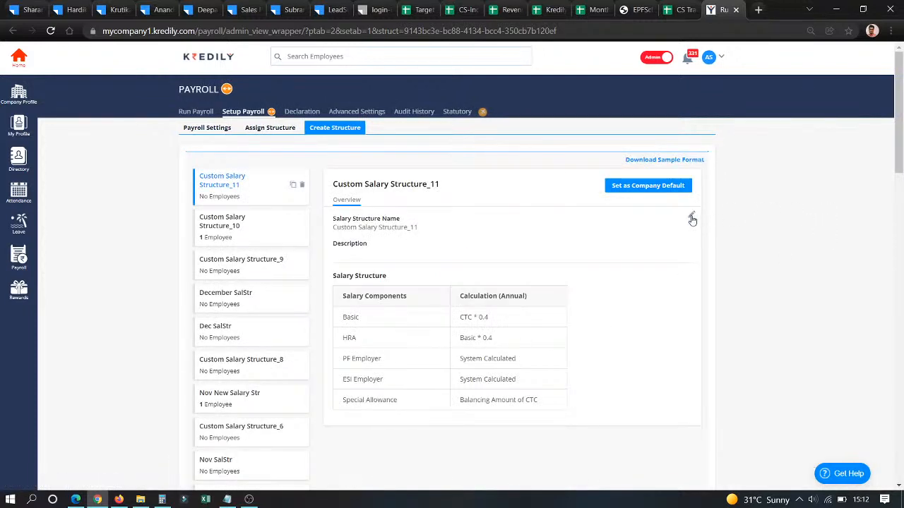
left_click(691, 215)
scroll(444, 351, "down", 3)
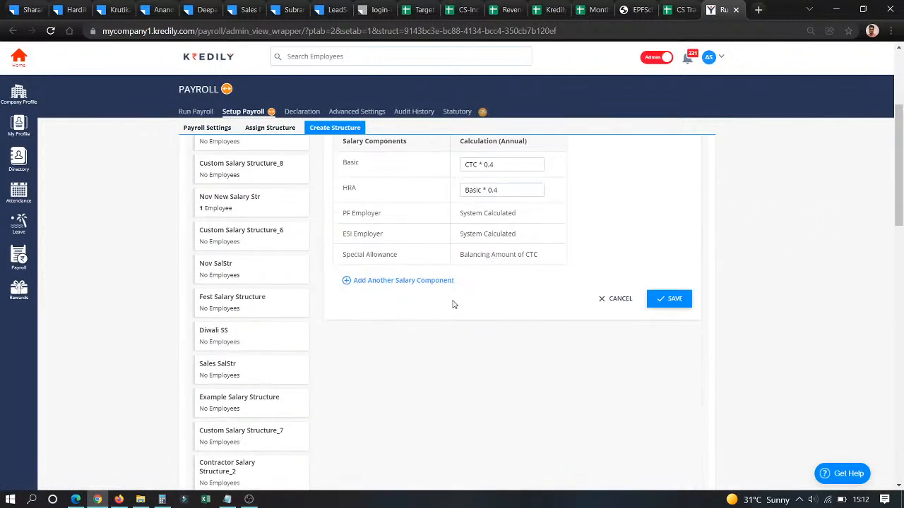
left_click(494, 165)
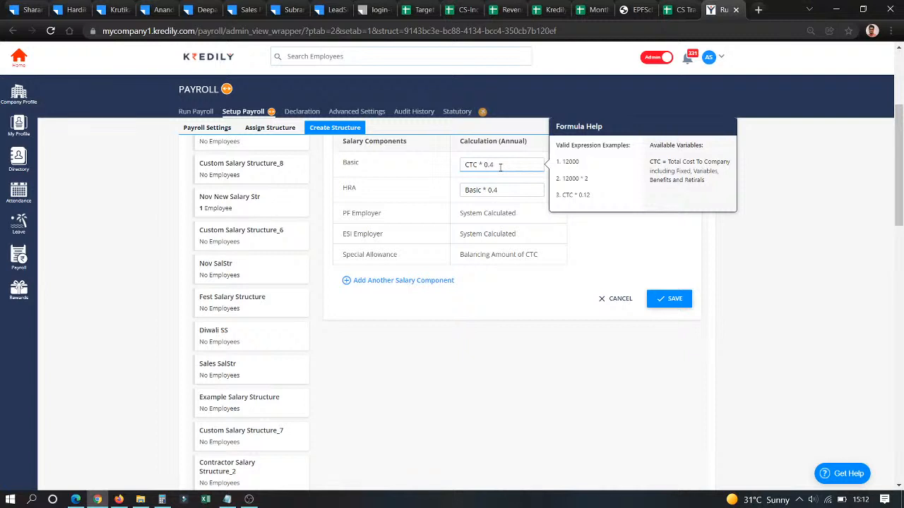
- Add Extra Allowance (CTC*0.10) and Medical Bonus (15,000) components, then save Custom Salary Structure_11
left_click(392, 281)
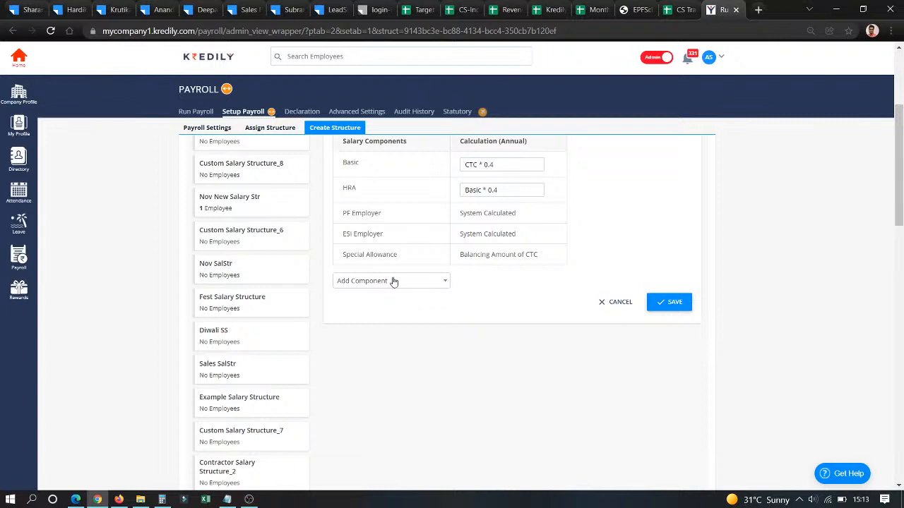
left_click(393, 281)
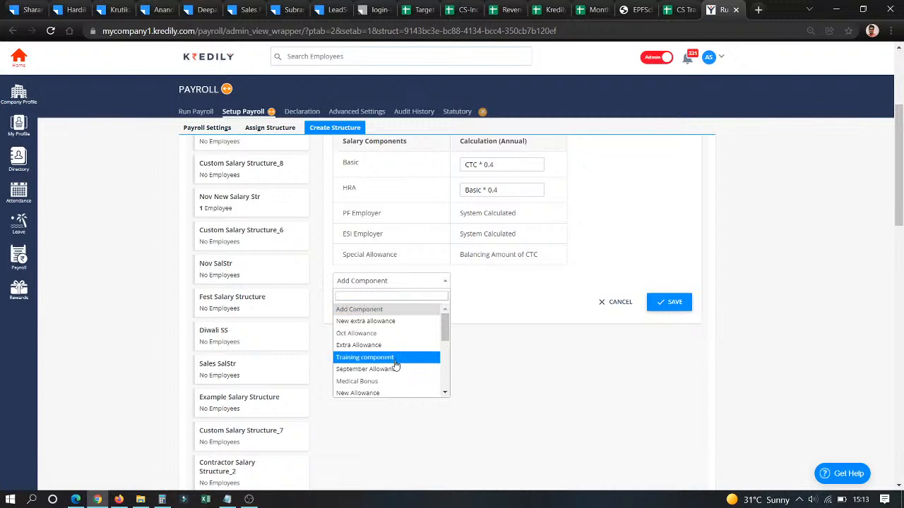
left_click(378, 347)
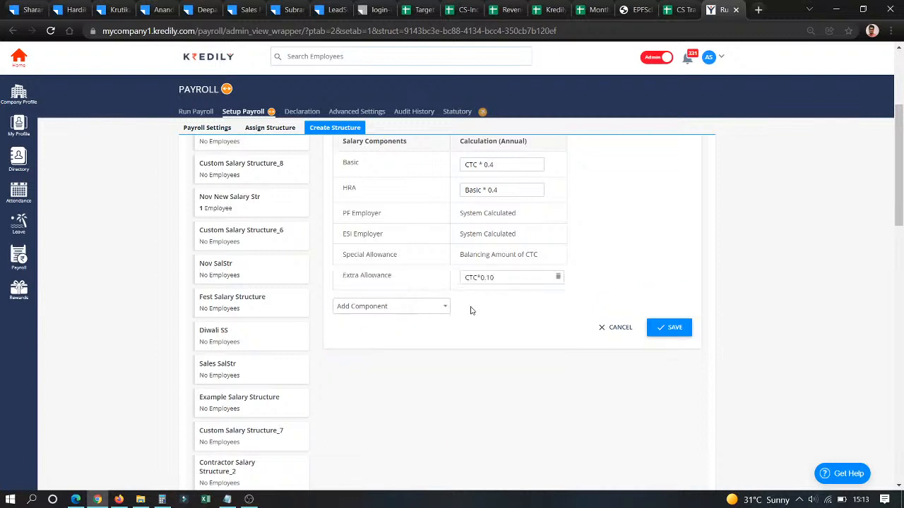
left_click(436, 313)
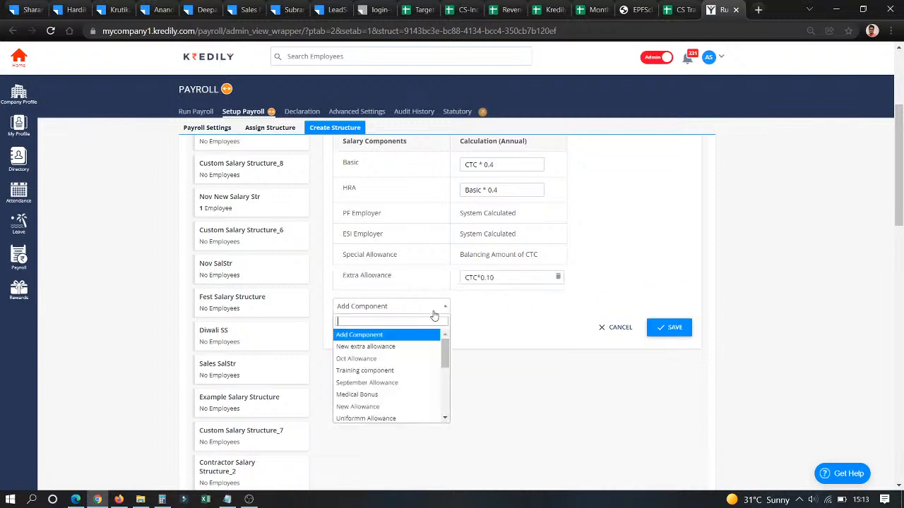
left_click(373, 395)
left_click(668, 355)
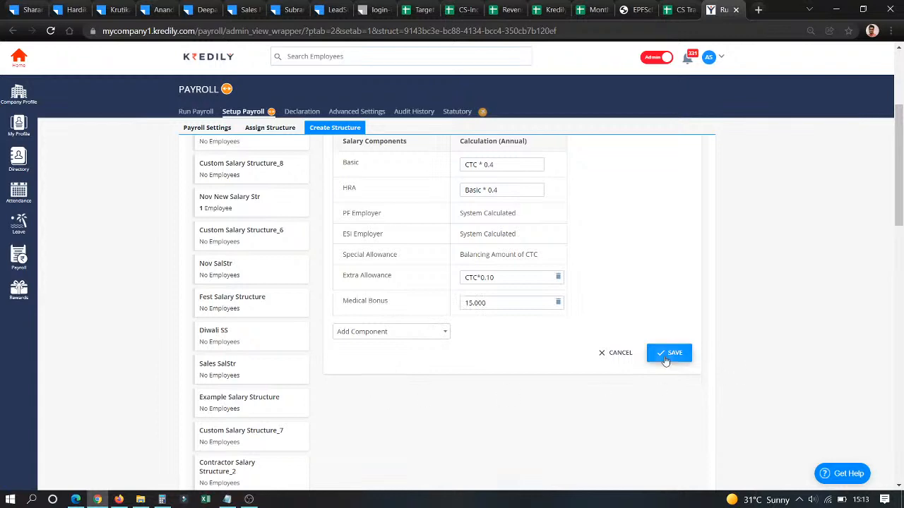
left_click(450, 312)
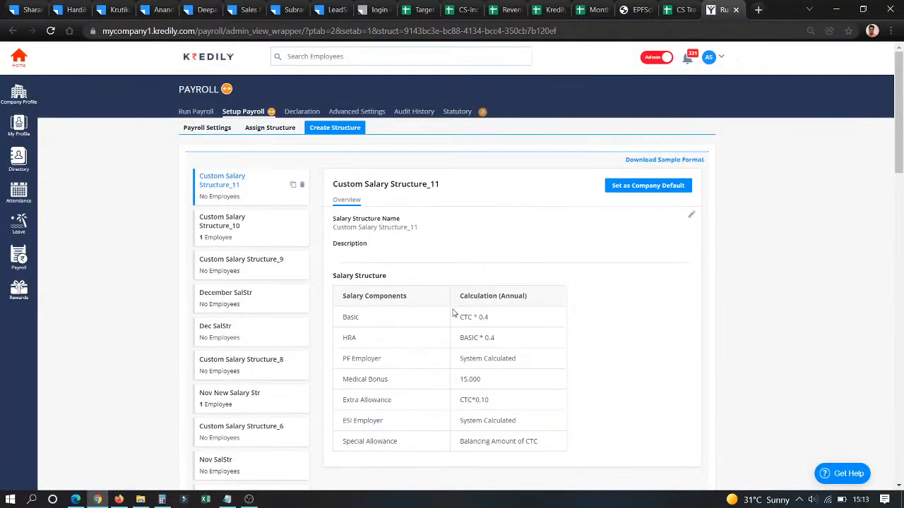
left_click_drag(330, 275, 548, 459)
left_click(664, 380)
- Assign Custom Salary Structure_11 to employee ID 2 from 01/01/2022, confirming replacement of the old structure
left_click(269, 129)
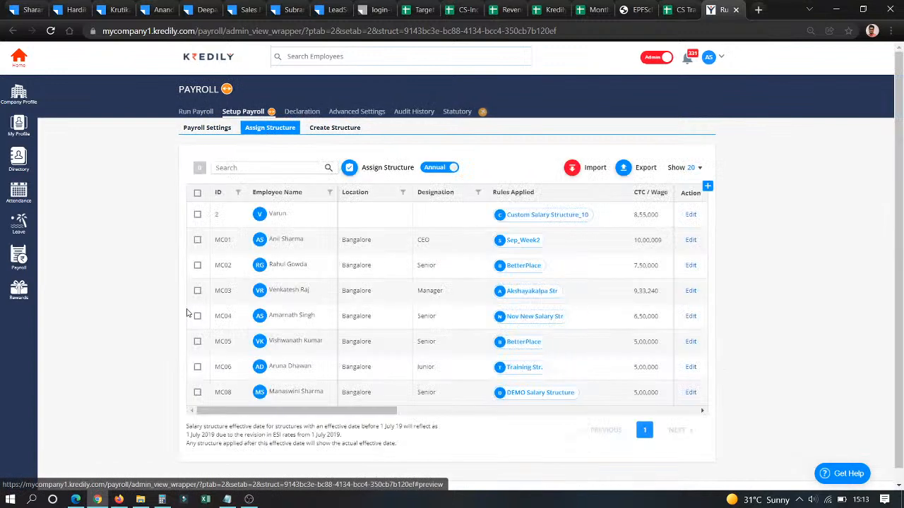
left_click(198, 215)
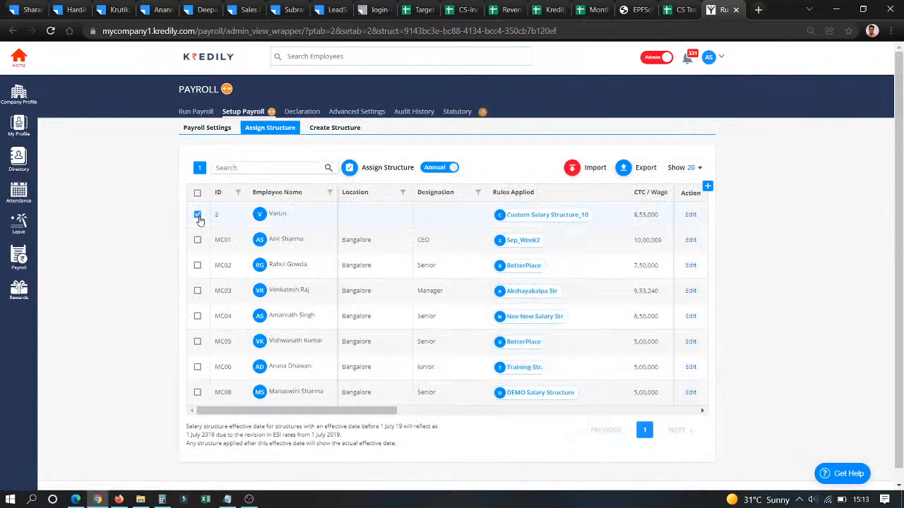
left_click(356, 173)
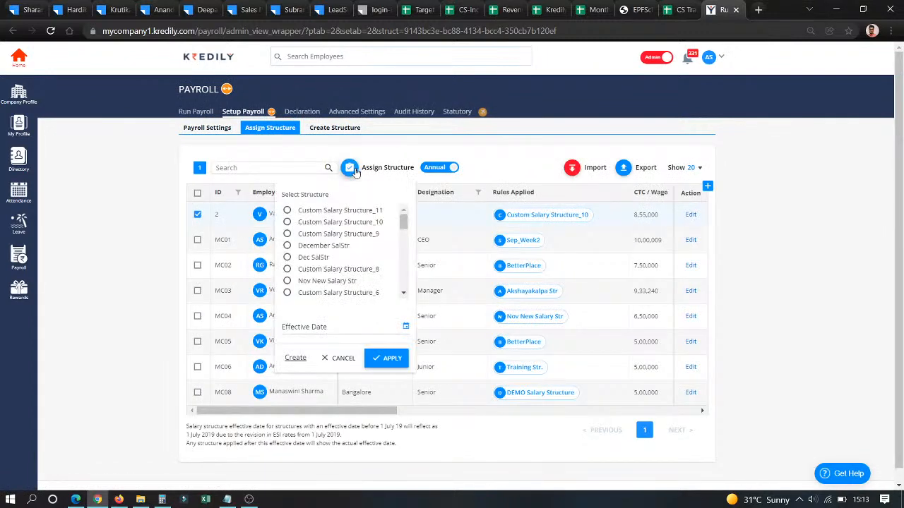
left_click(308, 211)
left_click(309, 326)
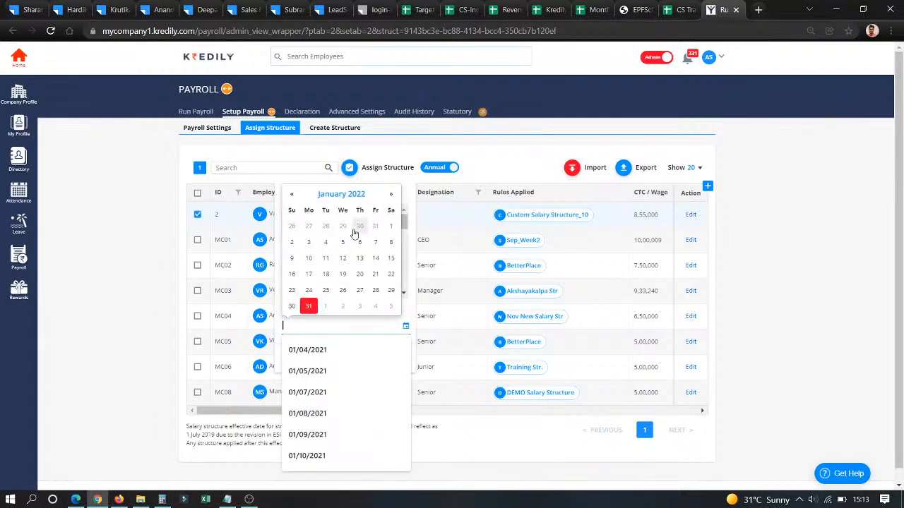
left_click(390, 226)
left_click(394, 359)
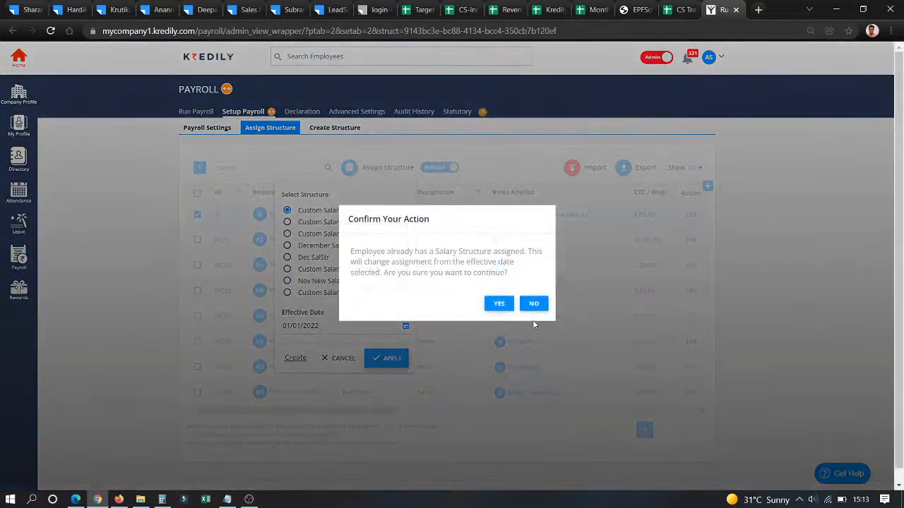
left_click(501, 302)
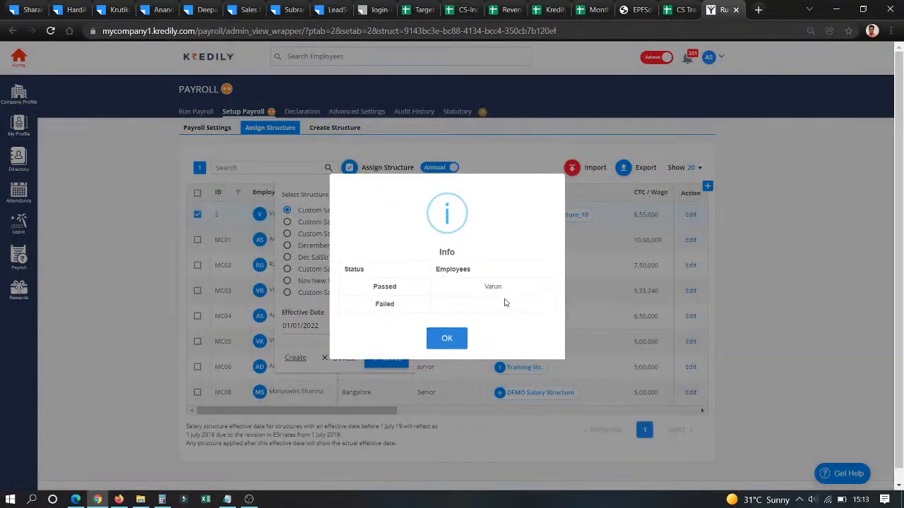
left_click(450, 342)
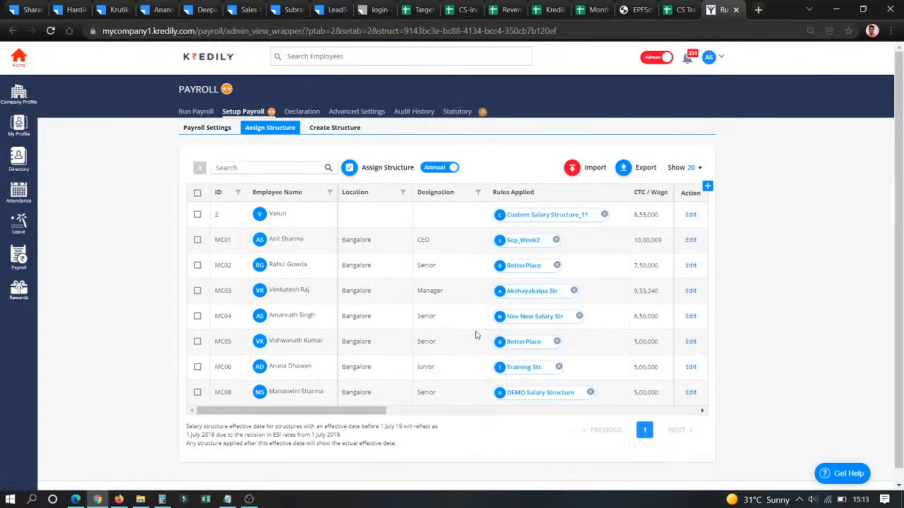
- Toggle select-all, filter by Manager designation then back to All, and return to the Run Payroll overview
left_click(197, 193)
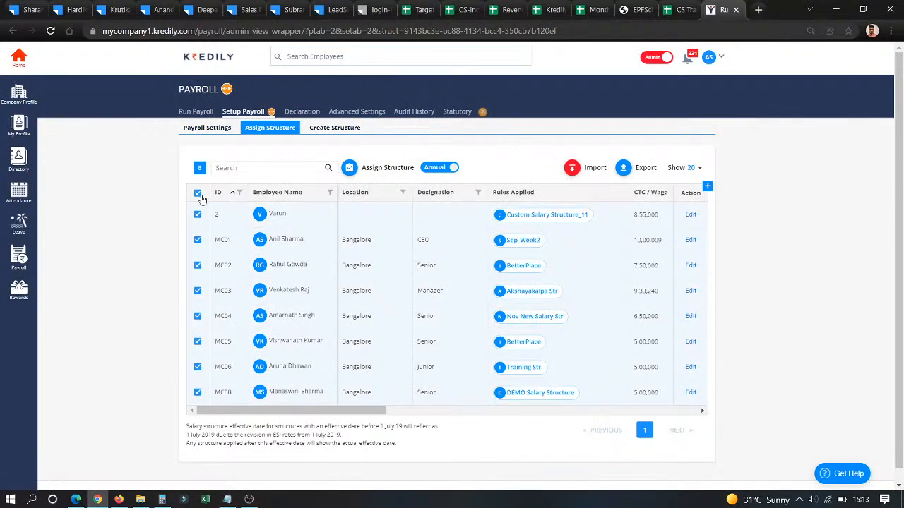
left_click(198, 194)
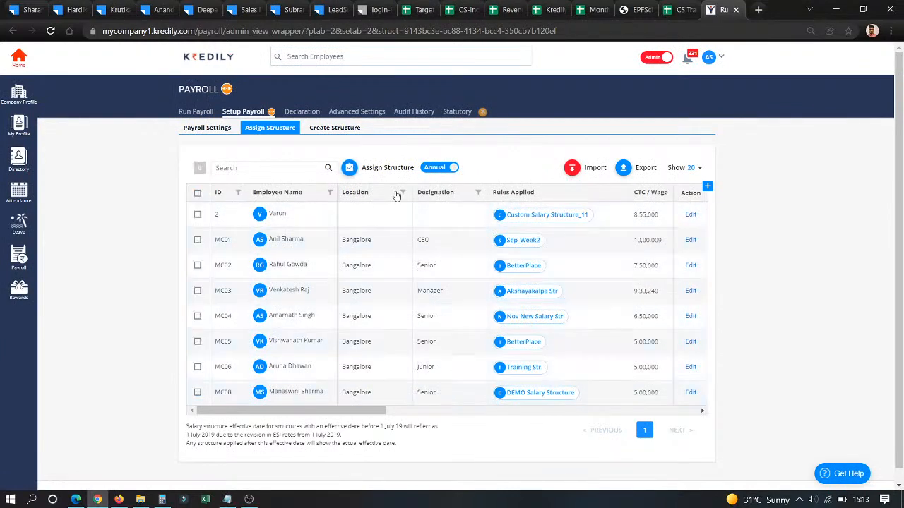
left_click(478, 193)
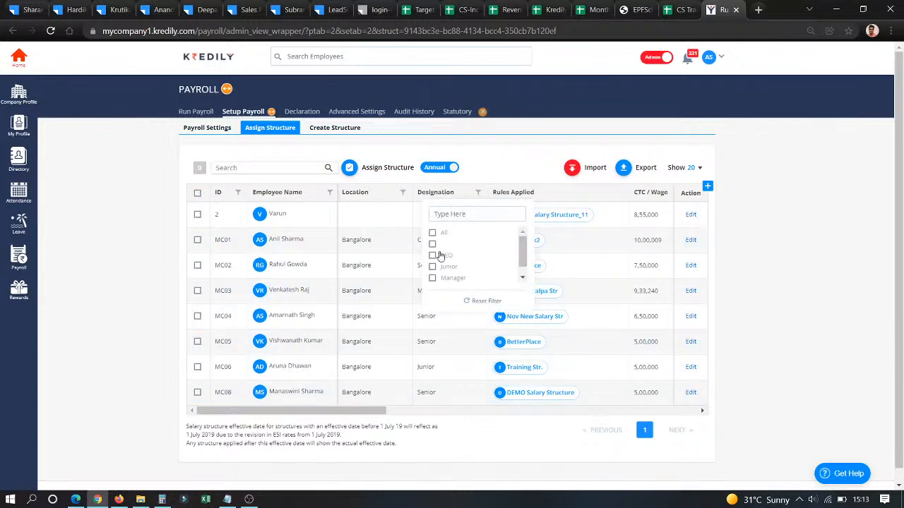
left_click(433, 279)
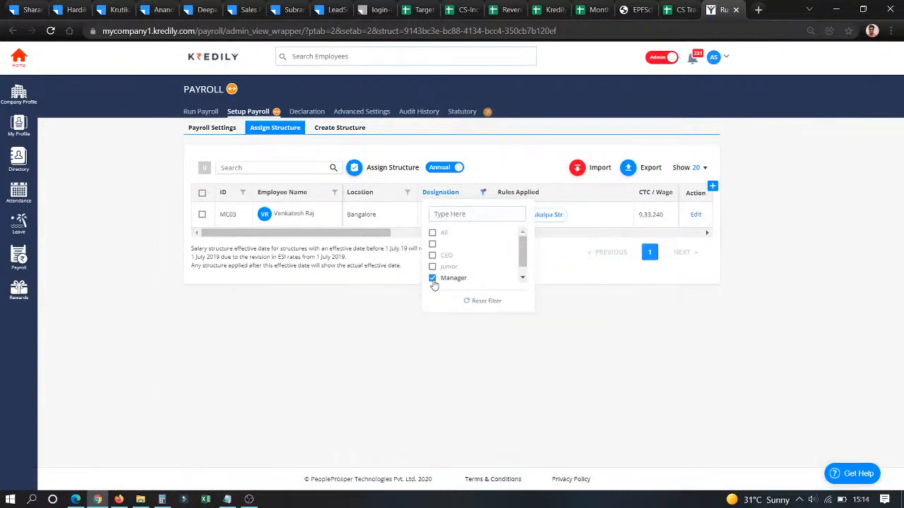
left_click(483, 193)
left_click(438, 236)
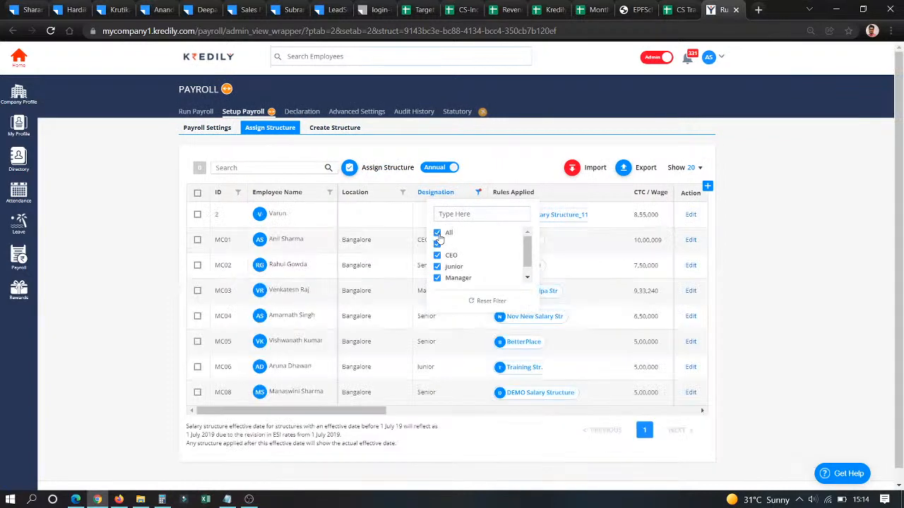
left_click(198, 113)
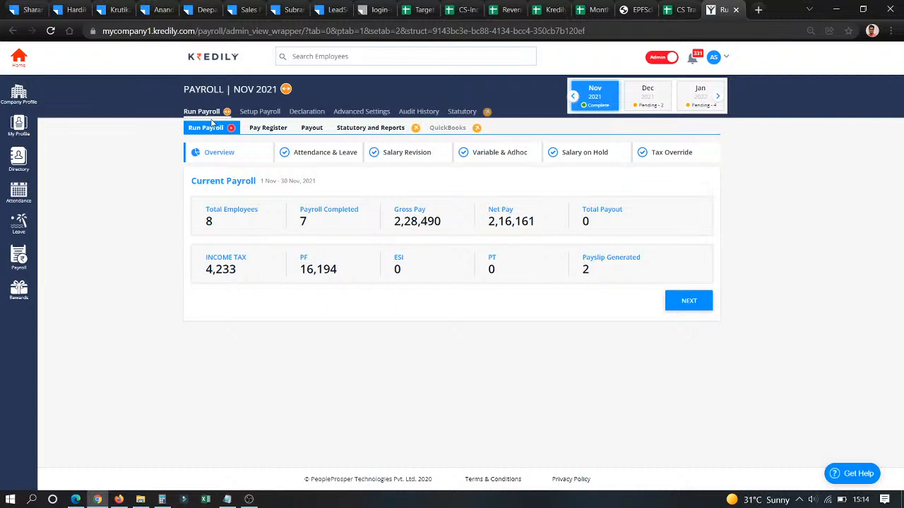
- Show Dec 2021 Attendance & Leave and highlight employee absent dates and LOP days
left_click(343, 154)
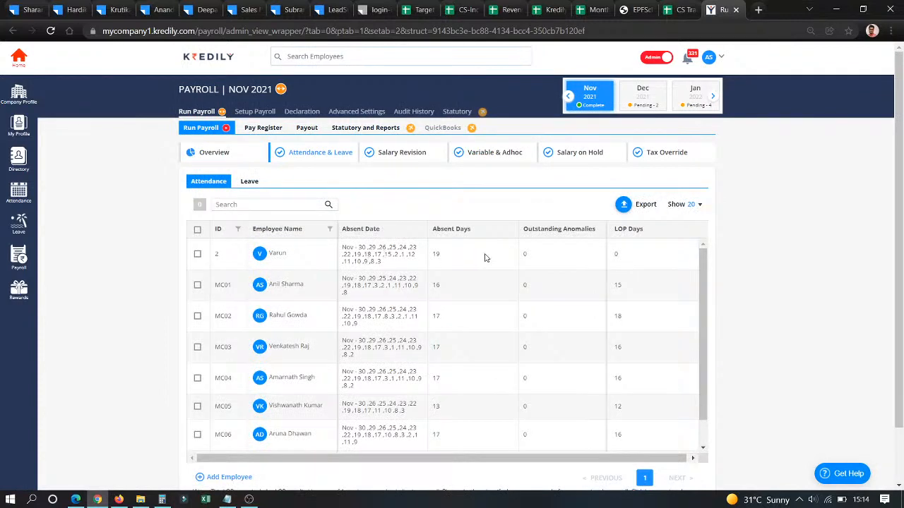
left_click(653, 96)
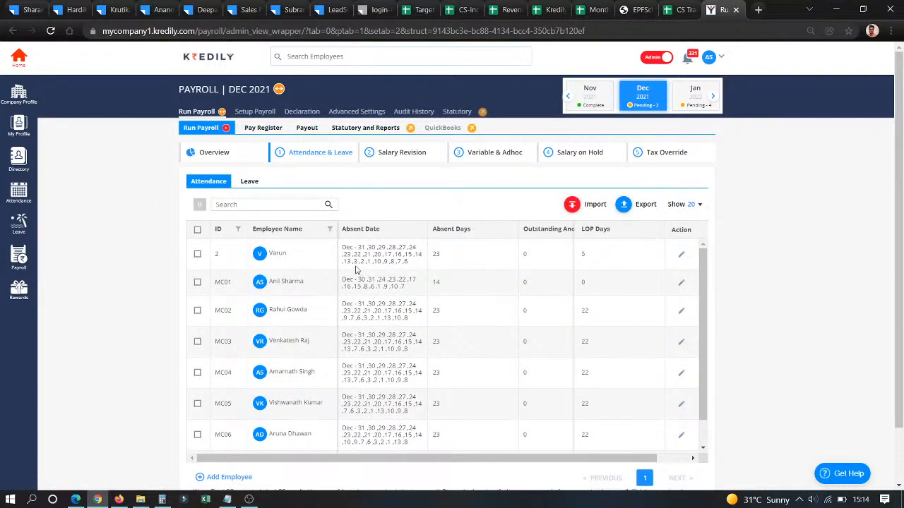
left_click_drag(359, 249, 409, 263)
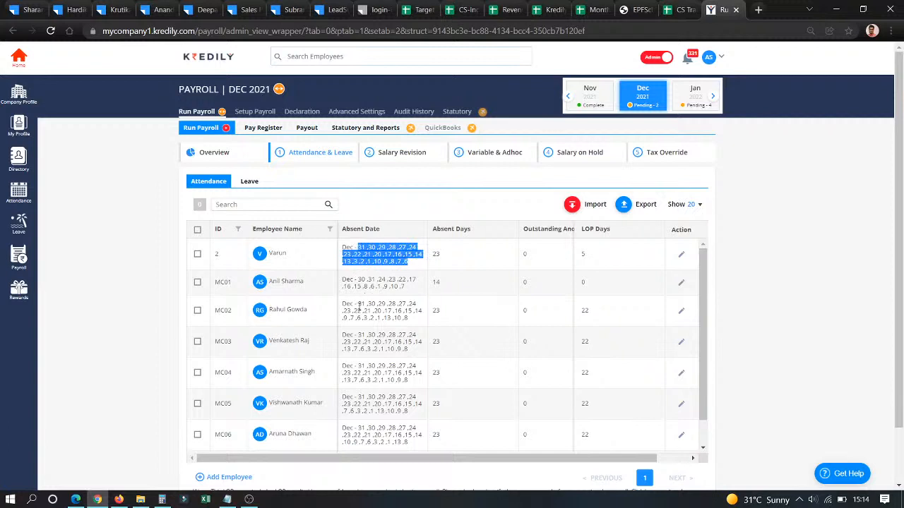
left_click_drag(357, 280, 406, 287)
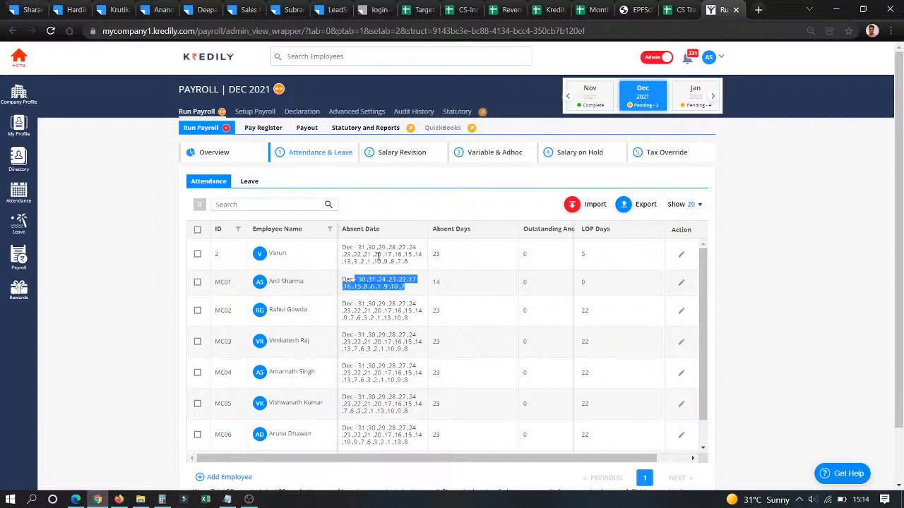
left_click_drag(366, 248, 394, 254)
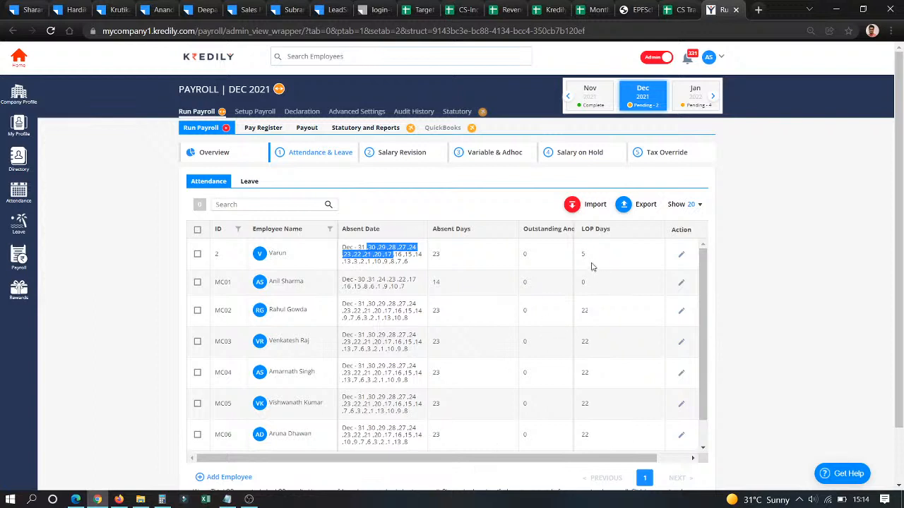
left_click_drag(587, 259, 601, 388)
left_click(604, 389)
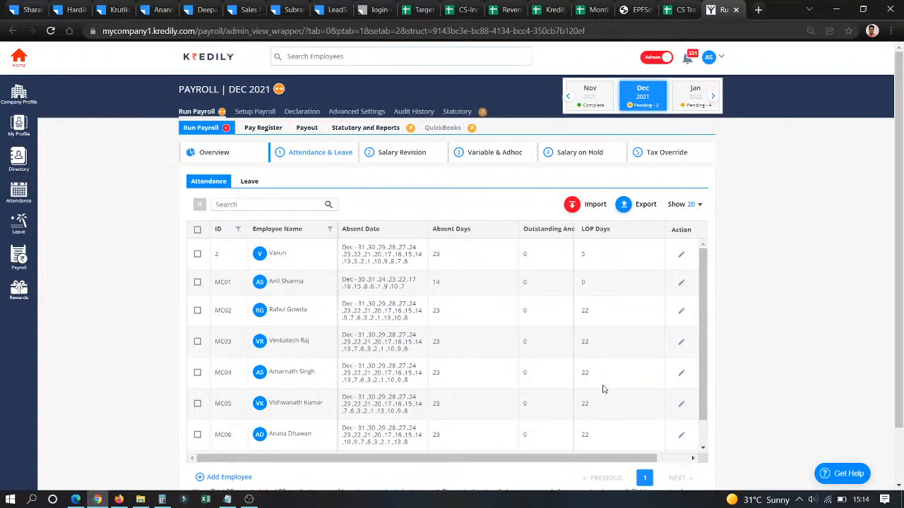
- Try setting MC02's December LOP days from 22 to 0, which fails because payroll is completed
left_click(680, 310)
left_click_drag(608, 312, 405, 310)
type("0")
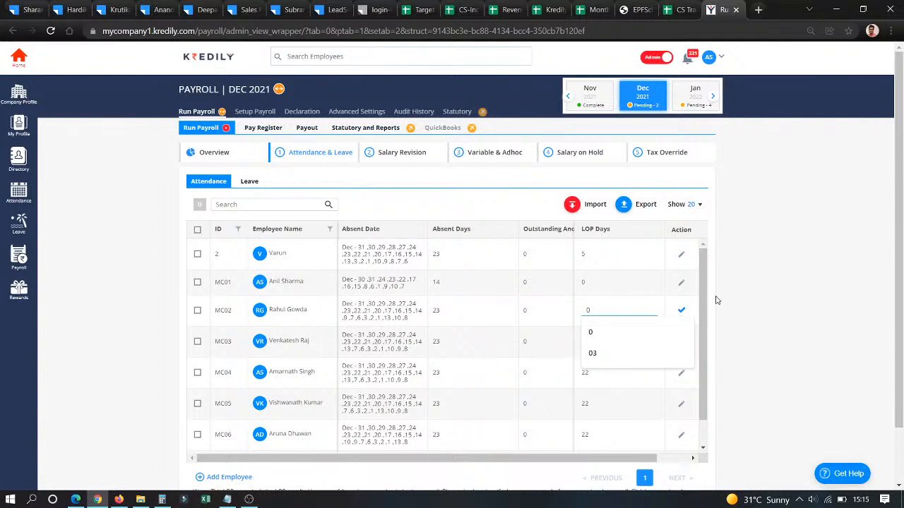
left_click(682, 314)
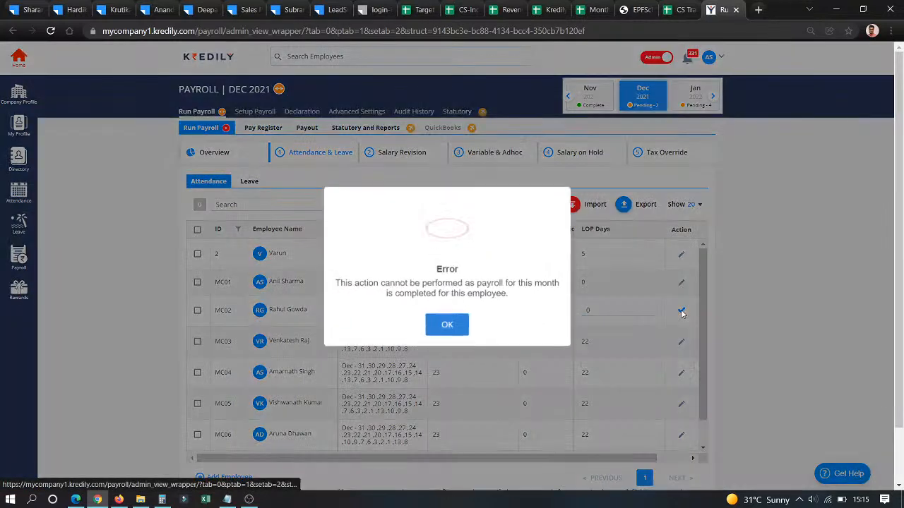
left_click(448, 322)
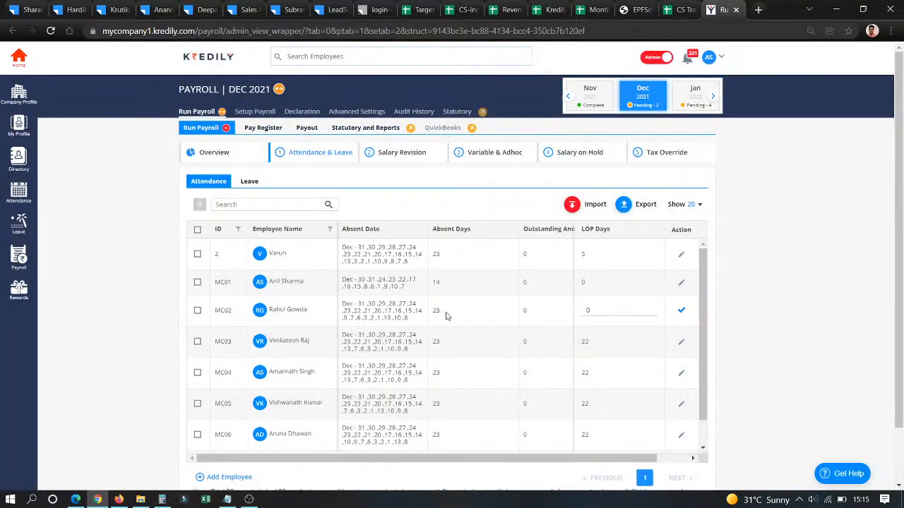
left_click(645, 104)
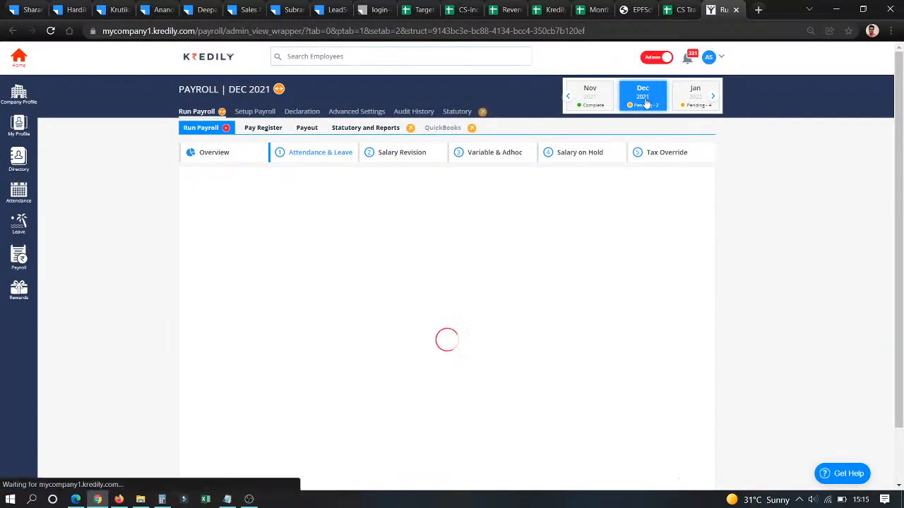
- Switch to January 2022, attempt an LOP edit for MC01, then view the Leave requests list
left_click(698, 104)
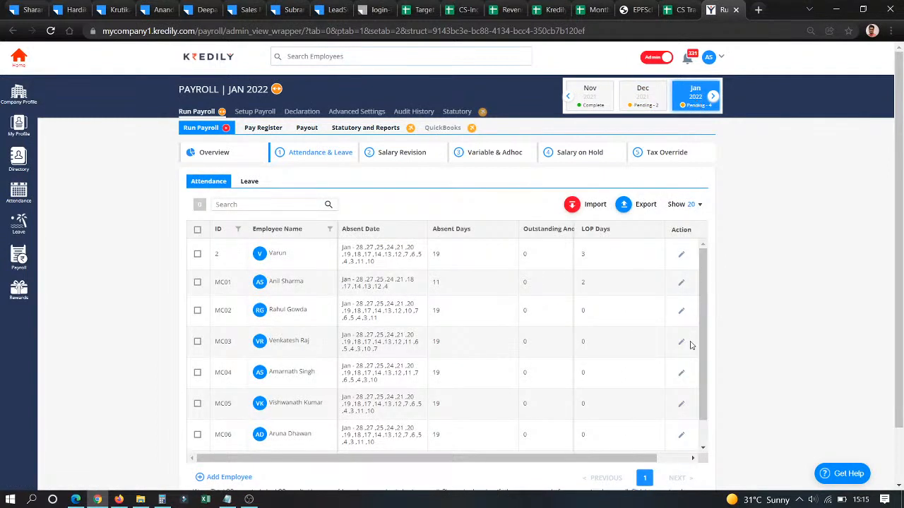
left_click(681, 286)
left_click(681, 283)
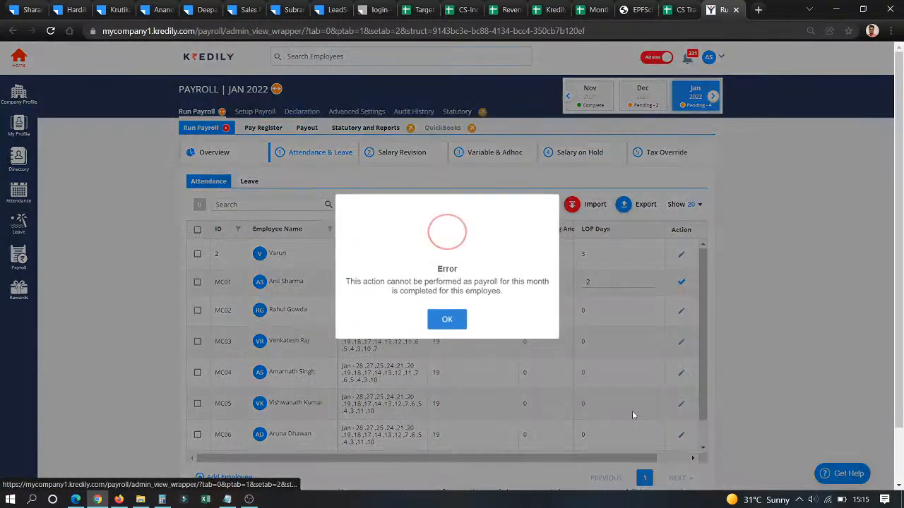
left_click(459, 325)
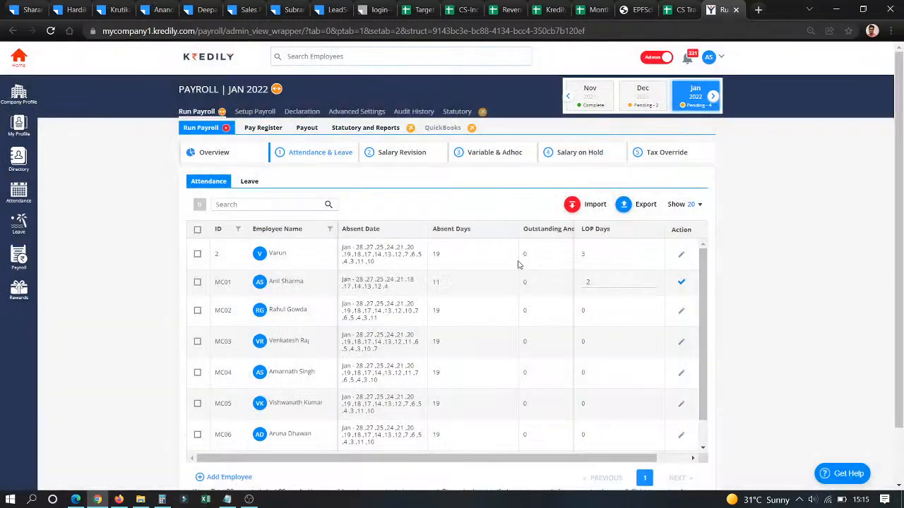
left_click(247, 184)
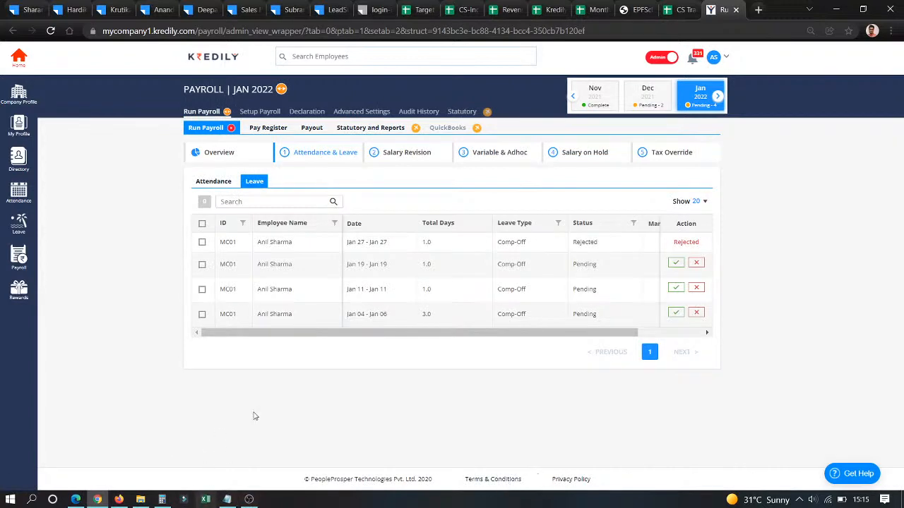
- Reject the Jan 19 and Jan 04–Jan 06 comp-off requests with reason 'na'
left_click_drag(259, 242, 294, 323)
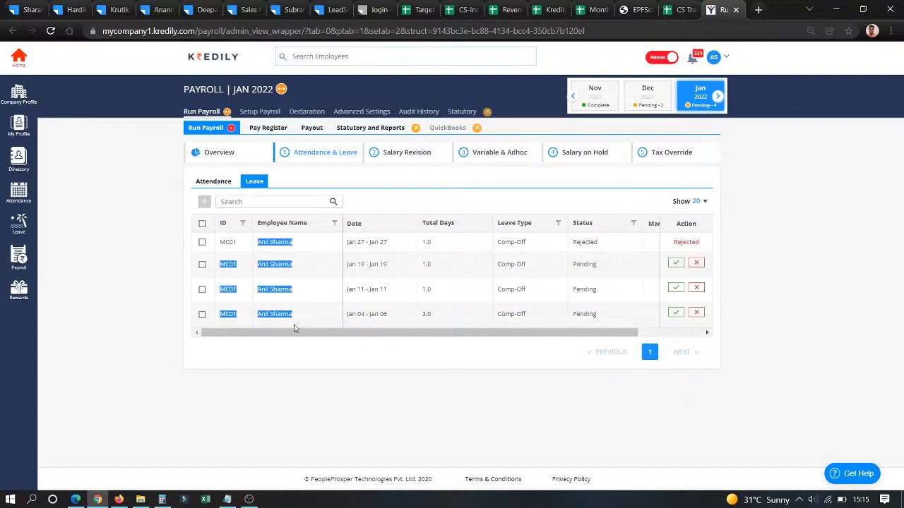
left_click(302, 303)
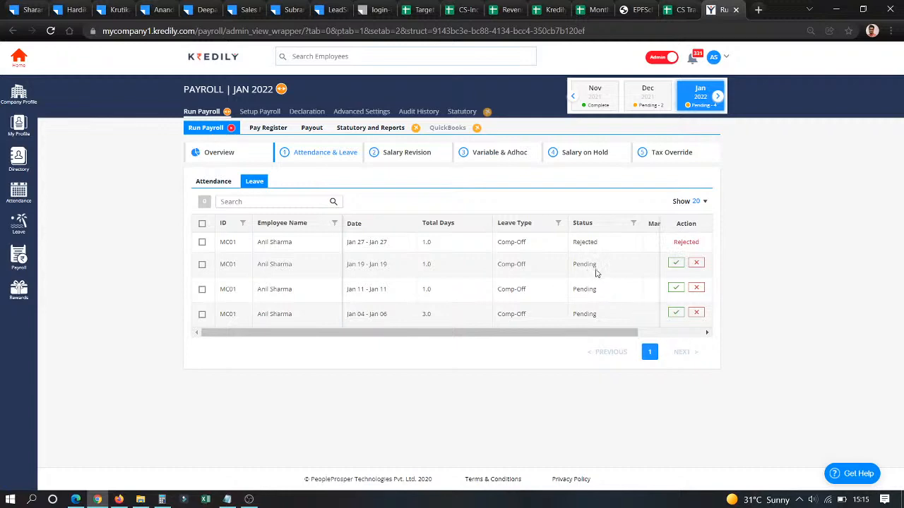
left_click(697, 264)
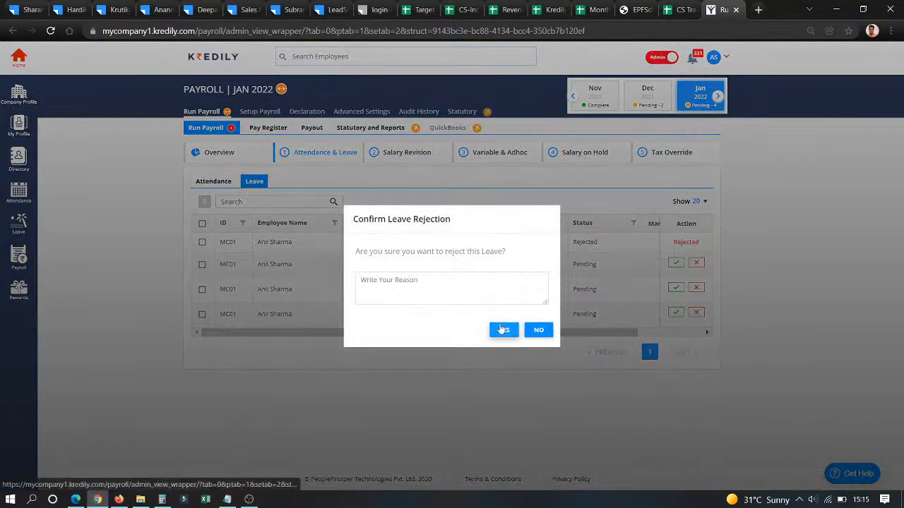
left_click(478, 294)
type("na")
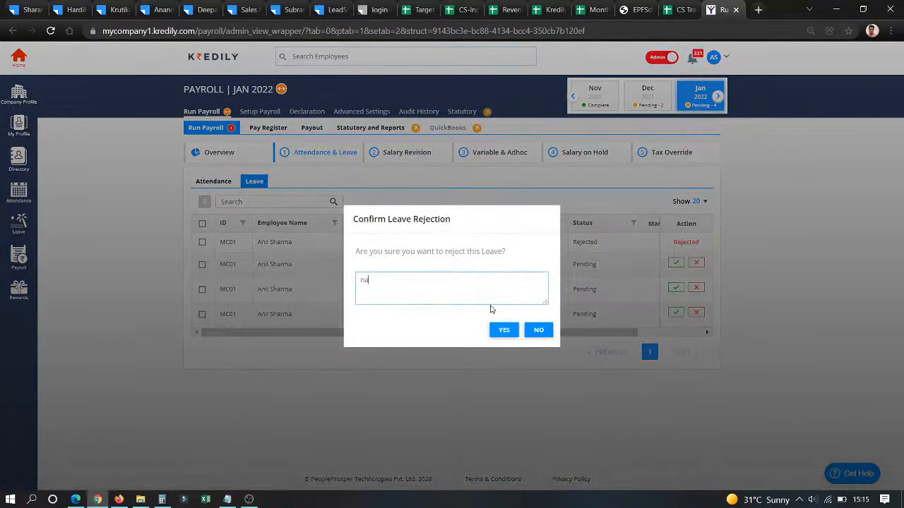
left_click(508, 329)
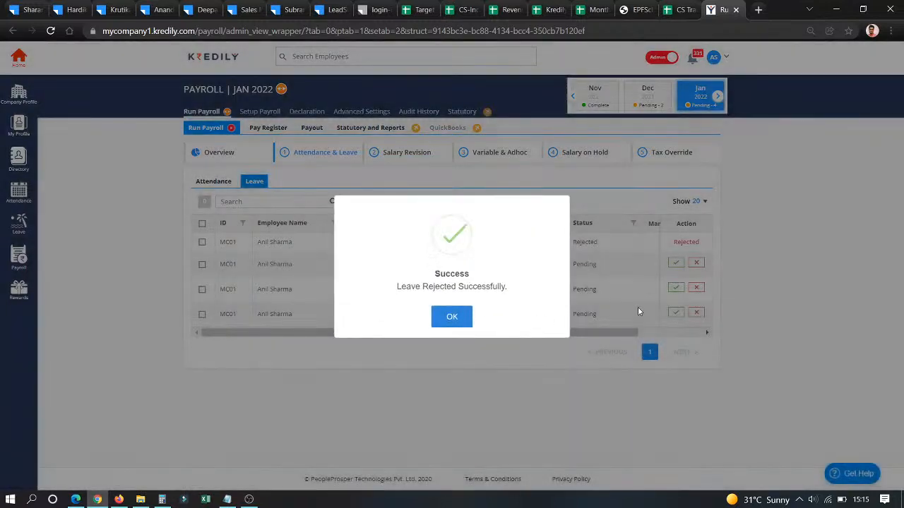
left_click(452, 317)
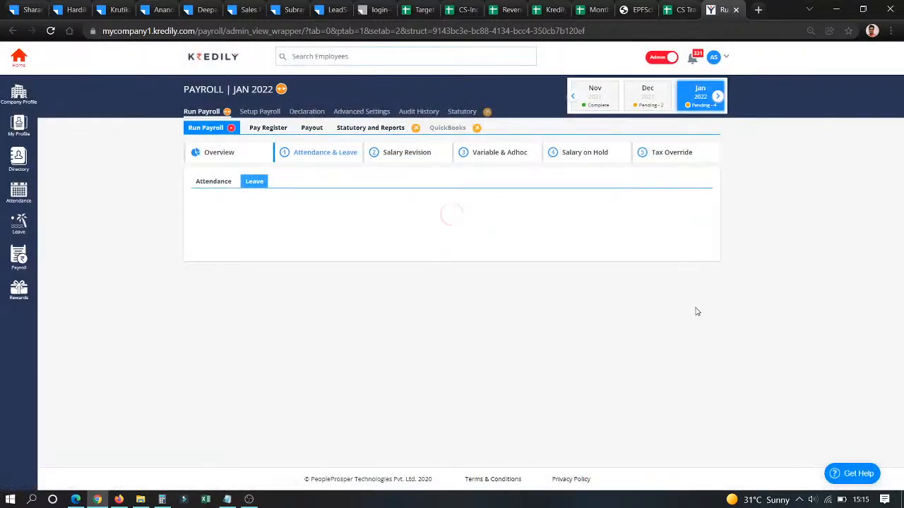
left_click(696, 309)
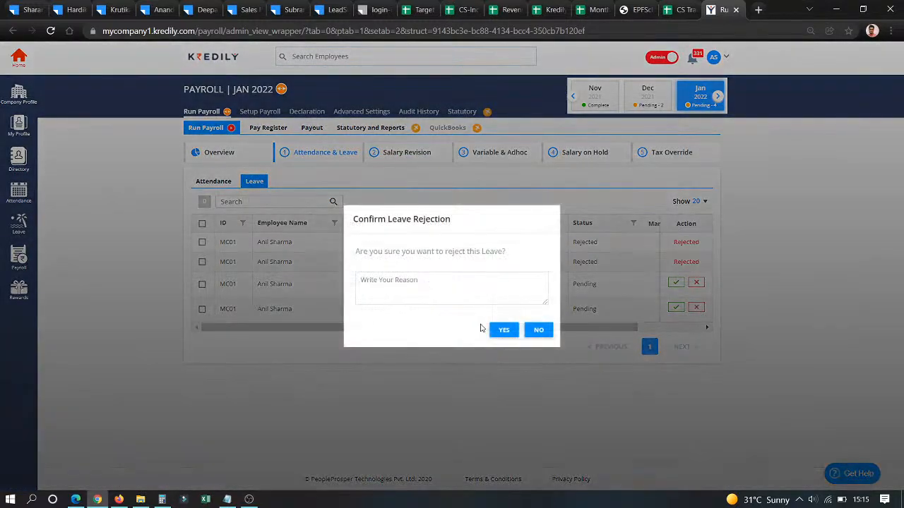
type("na")
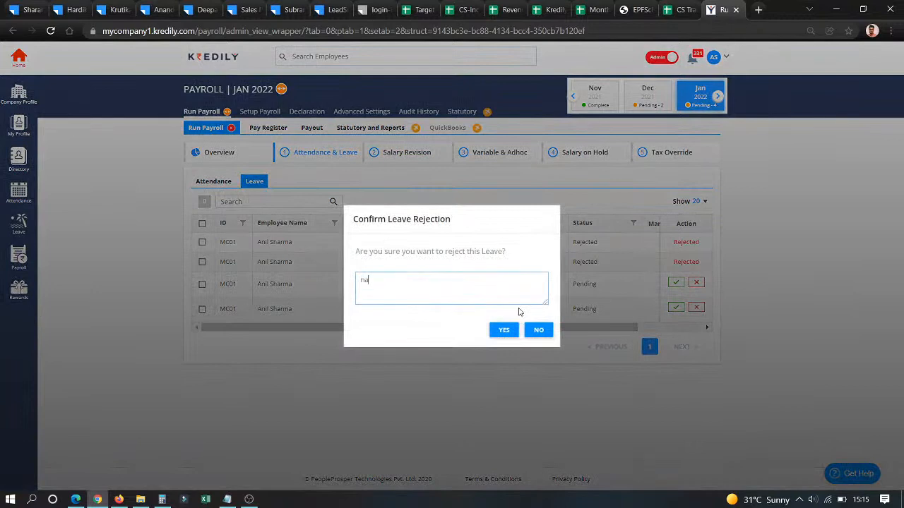
left_click(495, 332)
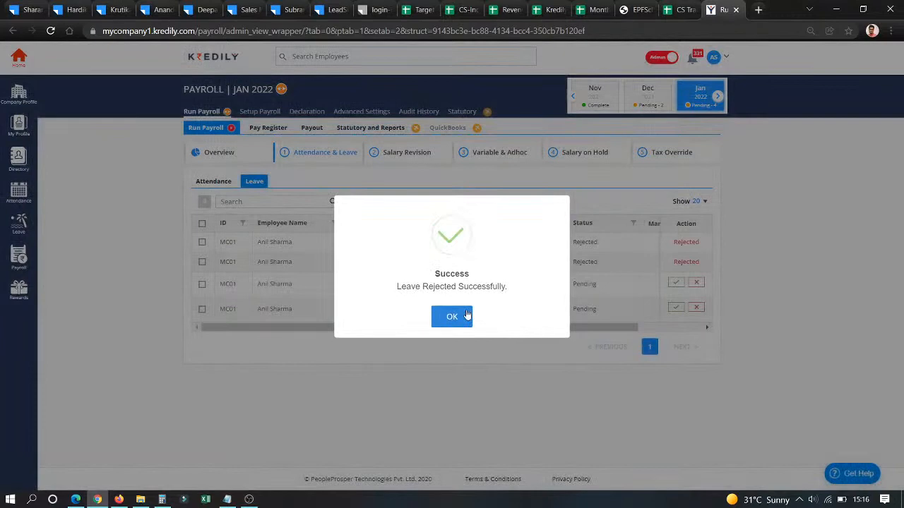
left_click(462, 317)
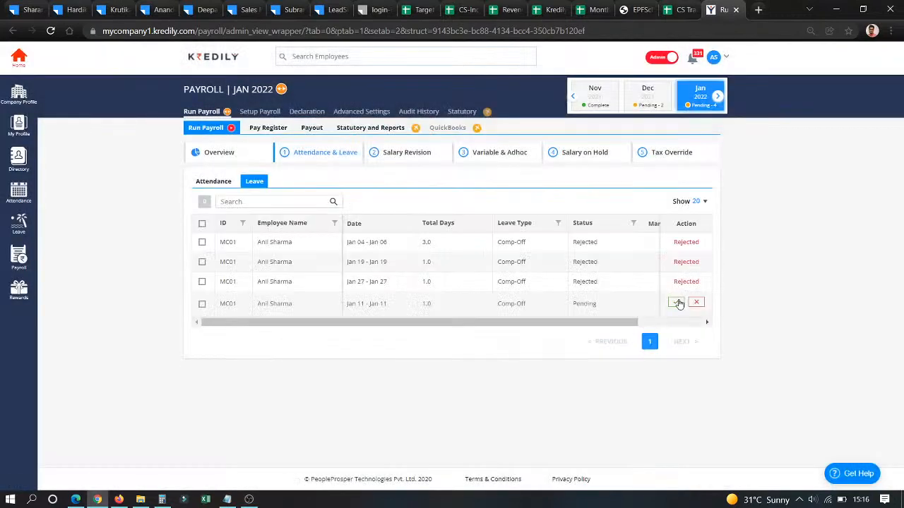
- Approve the pending Jan 11 comp-off request, then go to Salary Revision
left_click(676, 302)
left_click(503, 282)
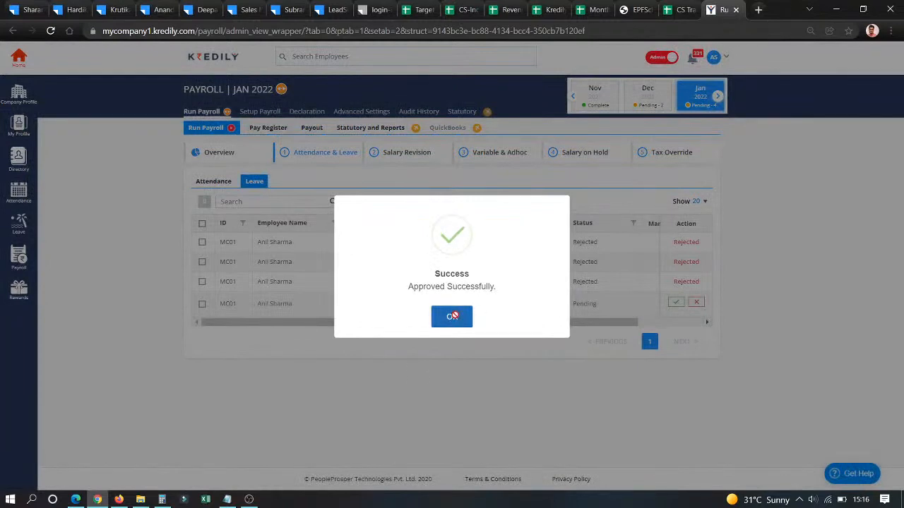
left_click(452, 316)
left_click(394, 146)
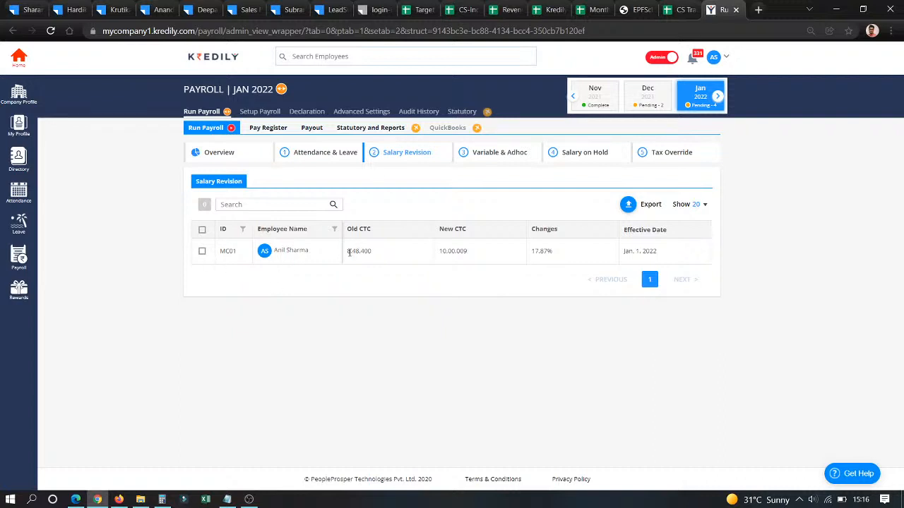
double_click(394, 254)
left_click_drag(438, 252, 550, 251)
left_click(548, 284)
- Show the Jan 2022 Adhoc list under Variable & Adhoc with its three components
left_click(501, 153)
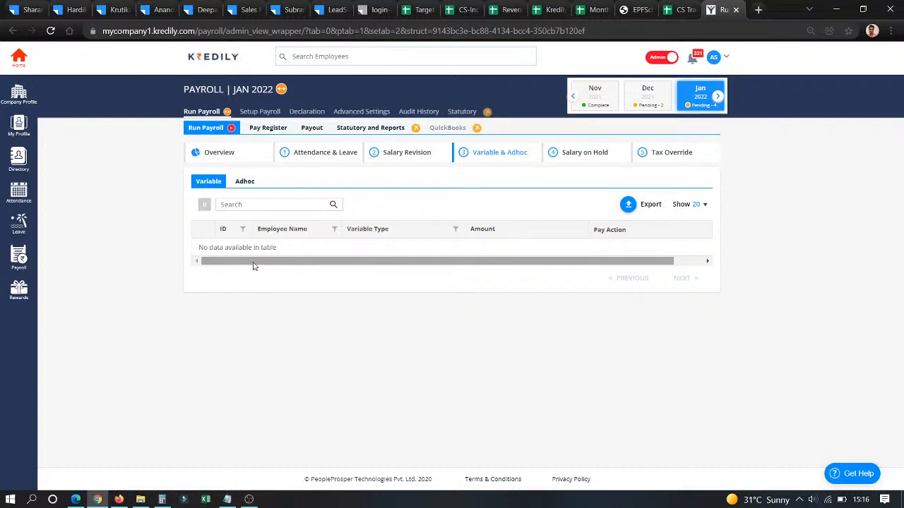
left_click(244, 181)
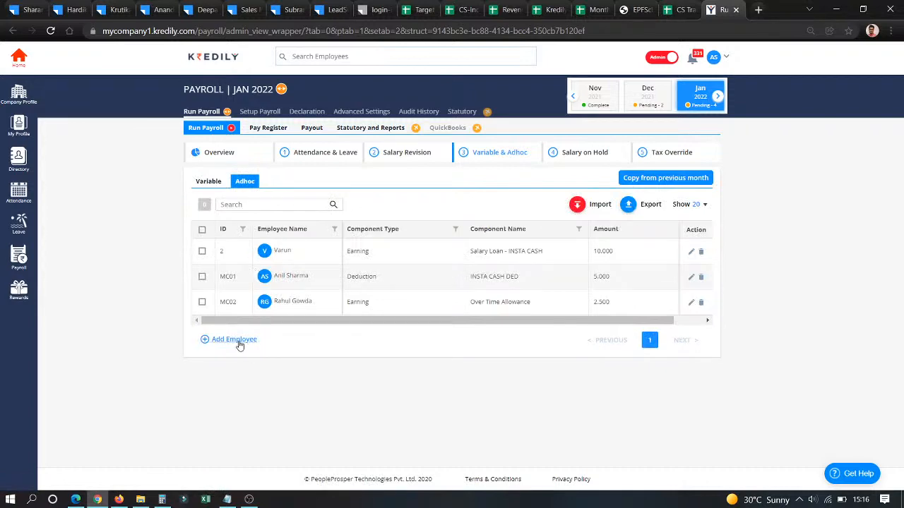
left_click(239, 341)
left_click(400, 238)
left_click(393, 259)
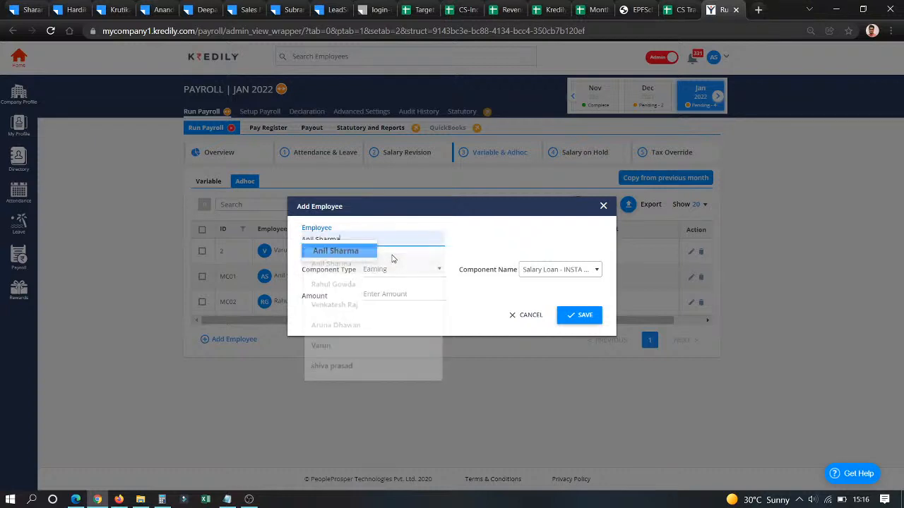
left_click(598, 271)
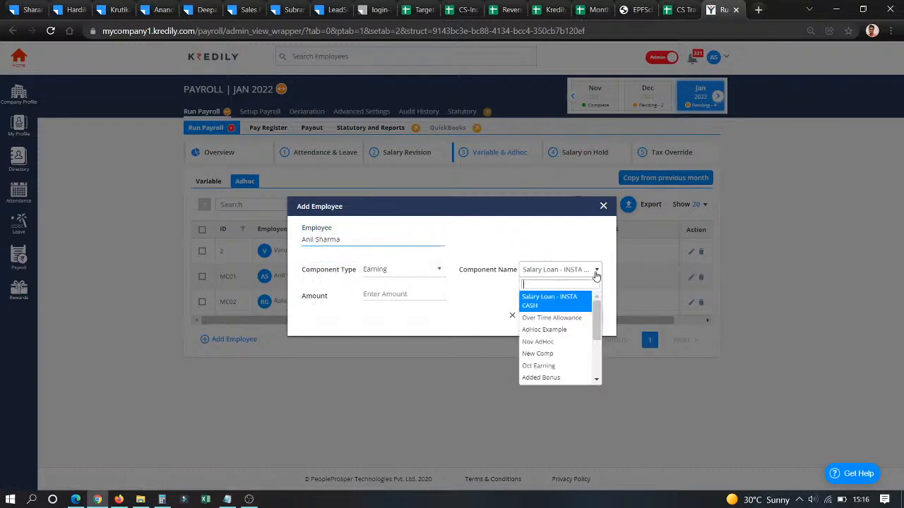
left_click(562, 318)
left_click(396, 294)
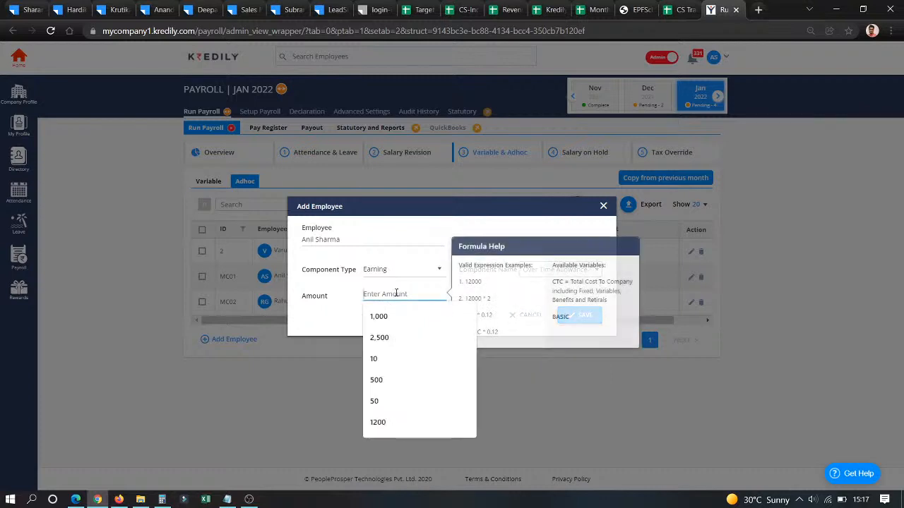
type("500")
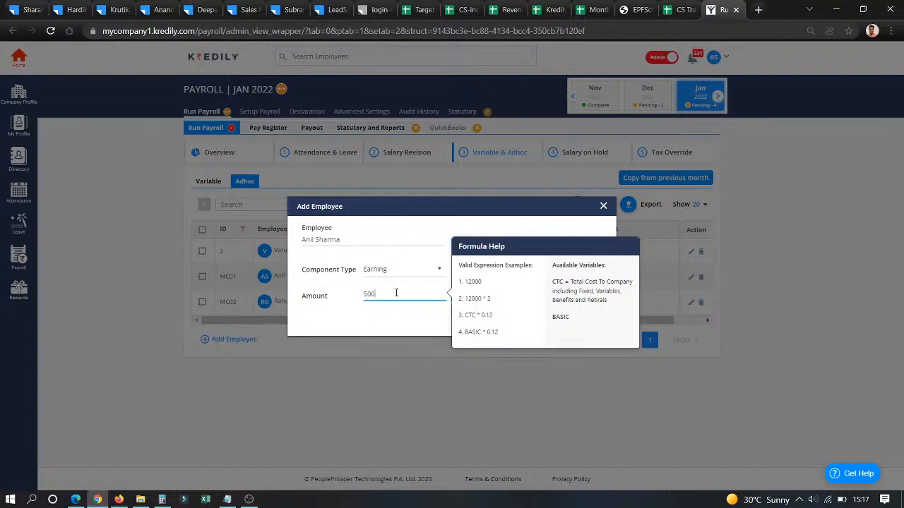
left_click(402, 321)
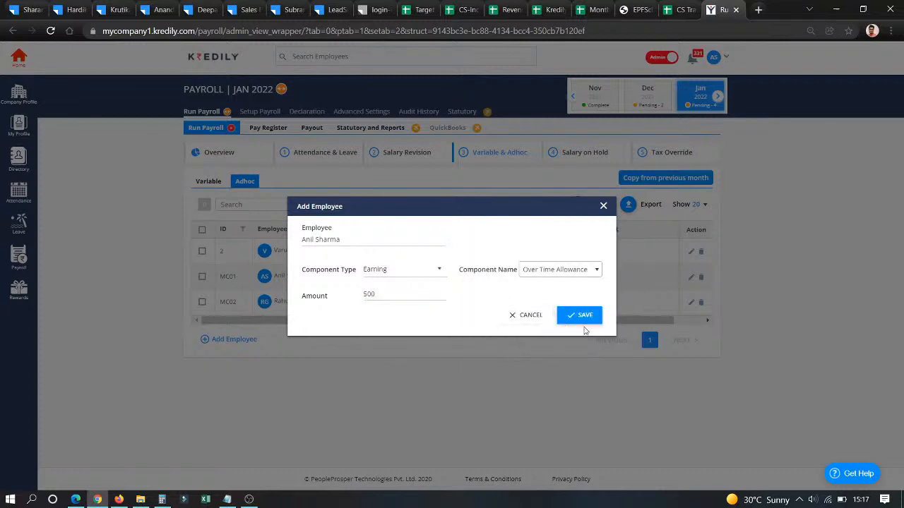
left_click(583, 319)
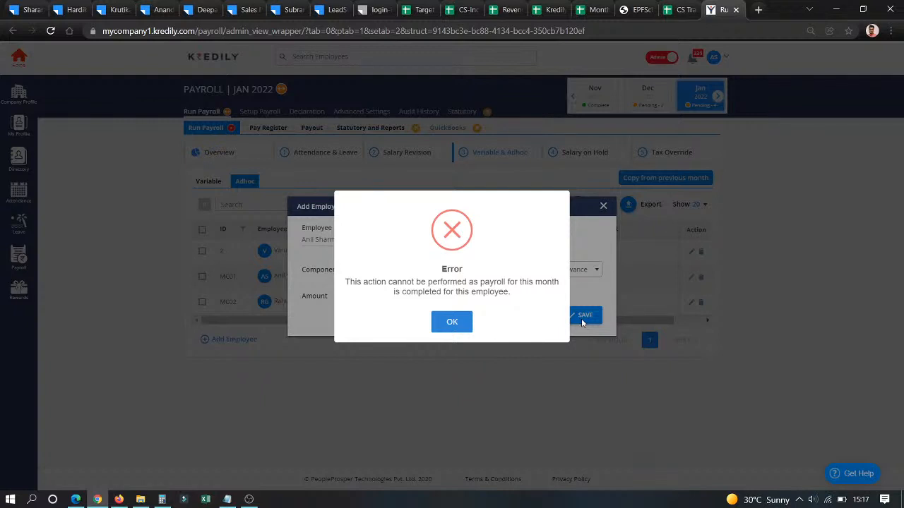
left_click(468, 322)
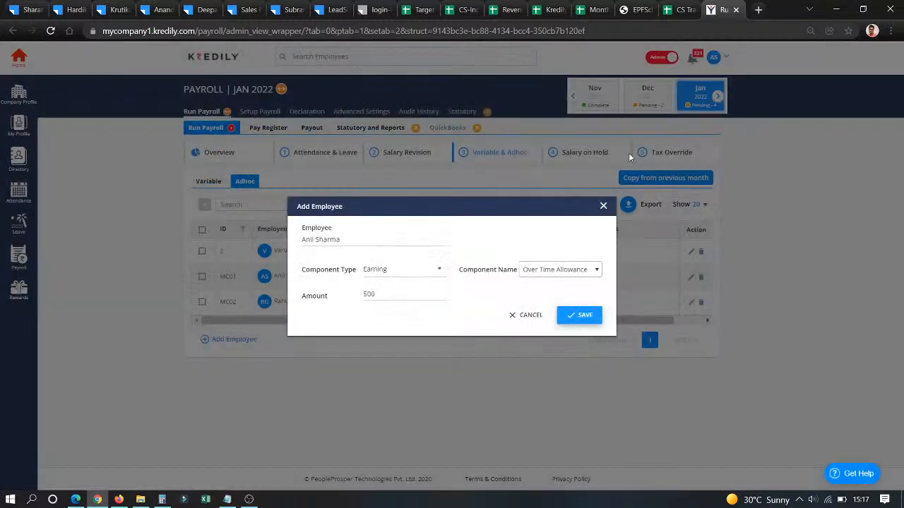
left_click(529, 320)
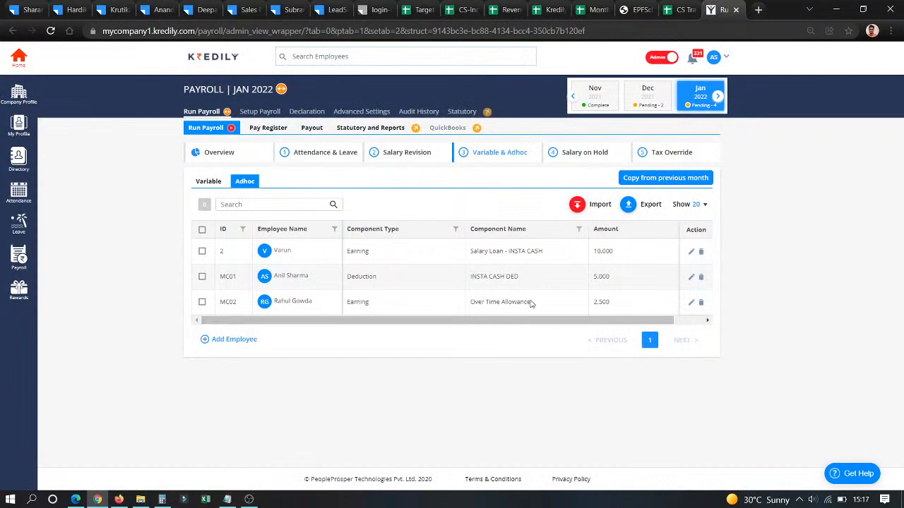
- Save MC06's January pay action as On Hold, then go to Tax Override
left_click(562, 154)
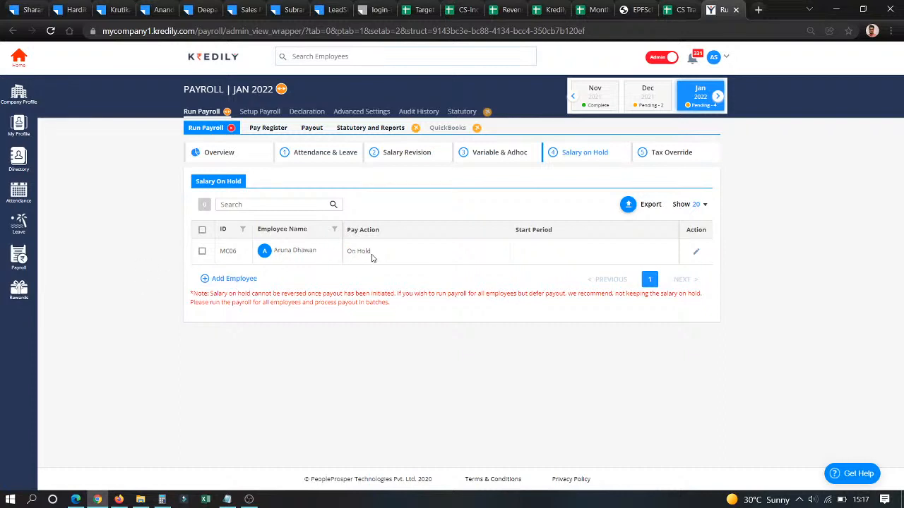
left_click_drag(347, 251, 375, 262)
left_click(696, 254)
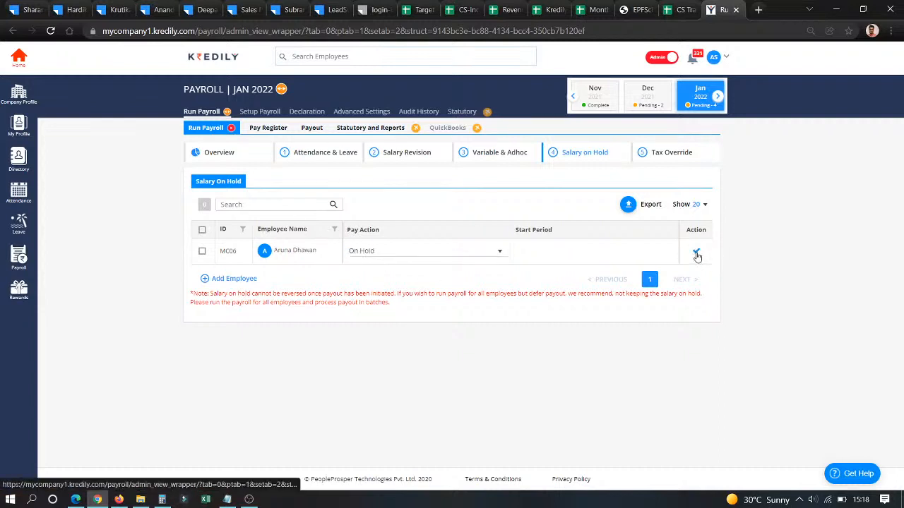
left_click(476, 256)
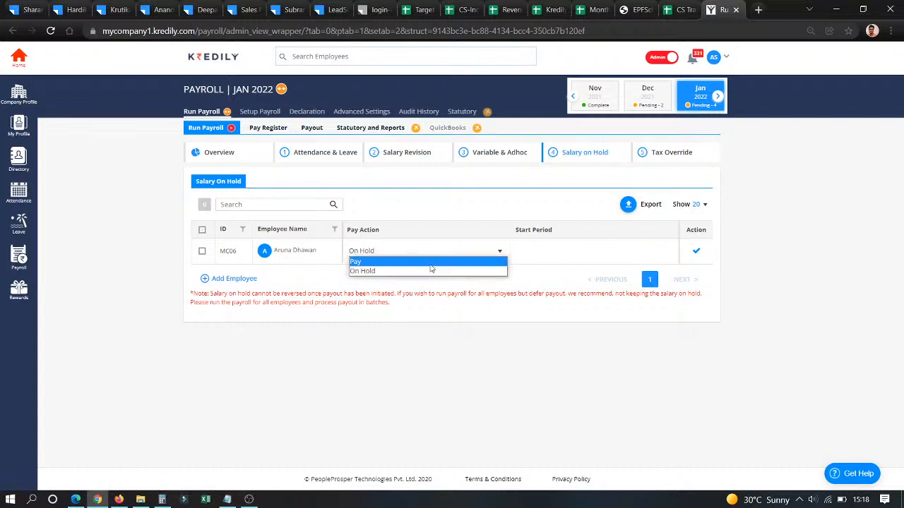
left_click(442, 194)
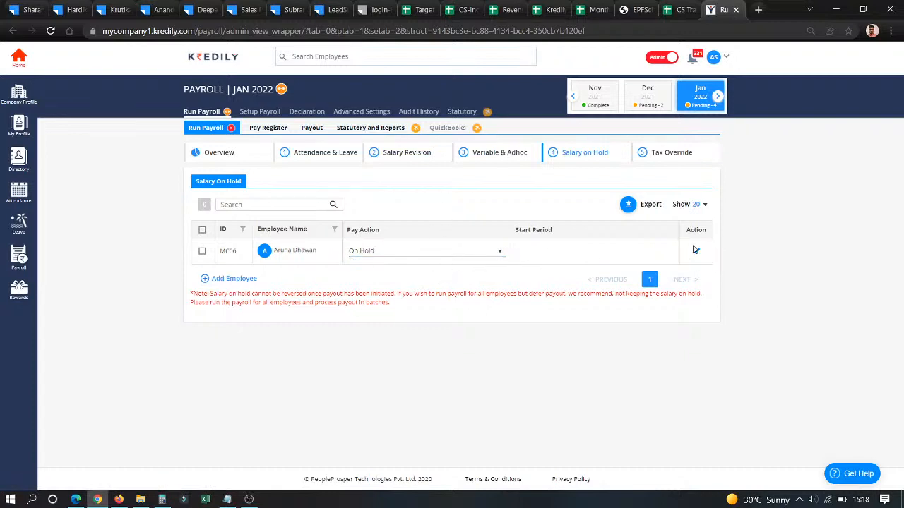
left_click(695, 251)
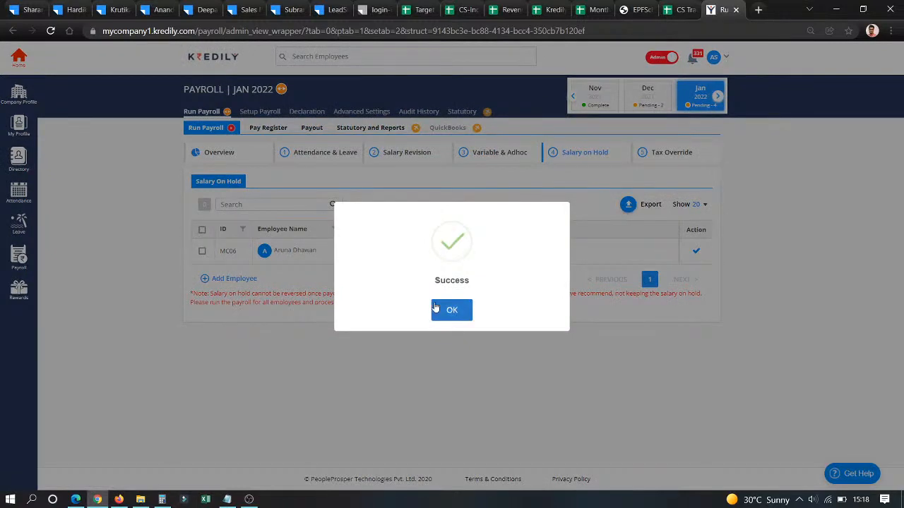
left_click(445, 310)
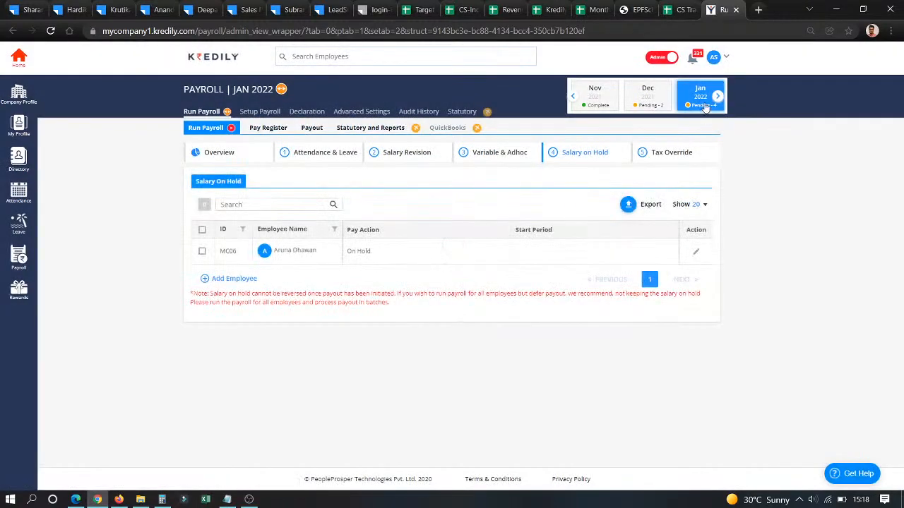
left_click(664, 154)
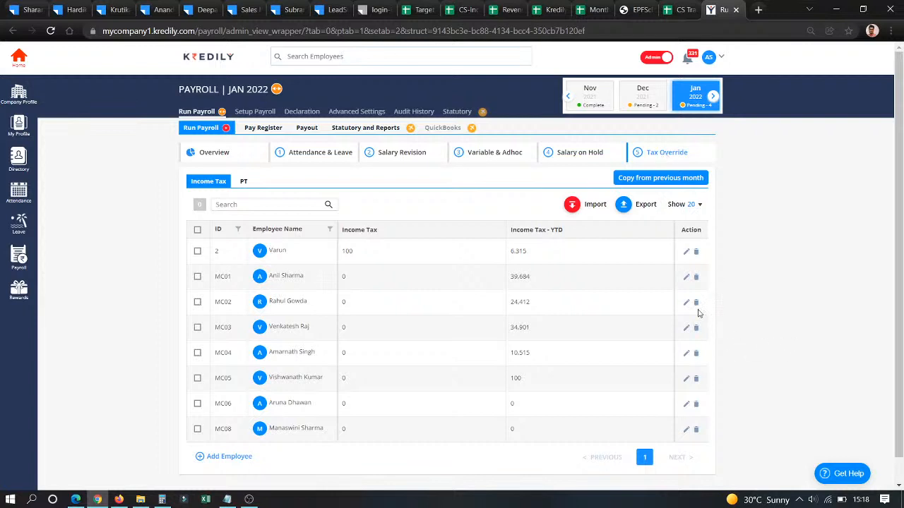
- Leave employee 2's income tax at 100, review PT overrides, then open the Pay Register
left_click(684, 253)
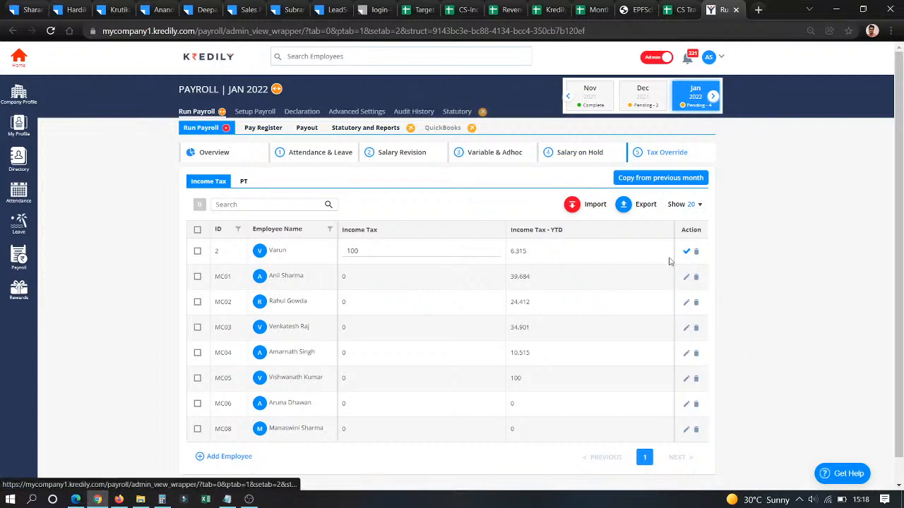
double_click(396, 252)
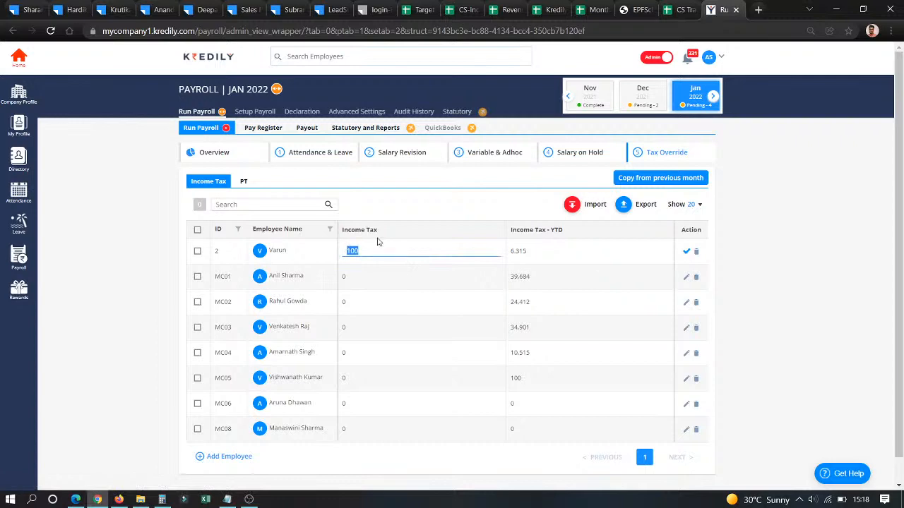
left_click(686, 252)
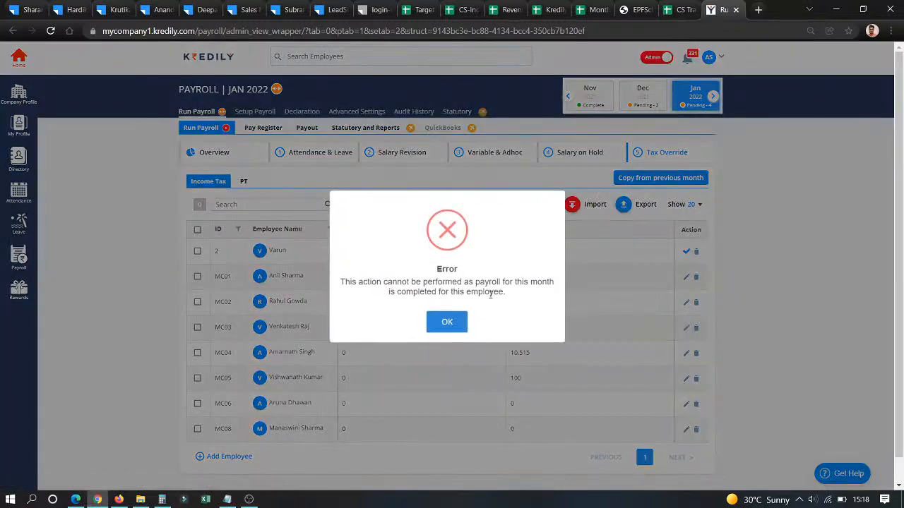
left_click(452, 322)
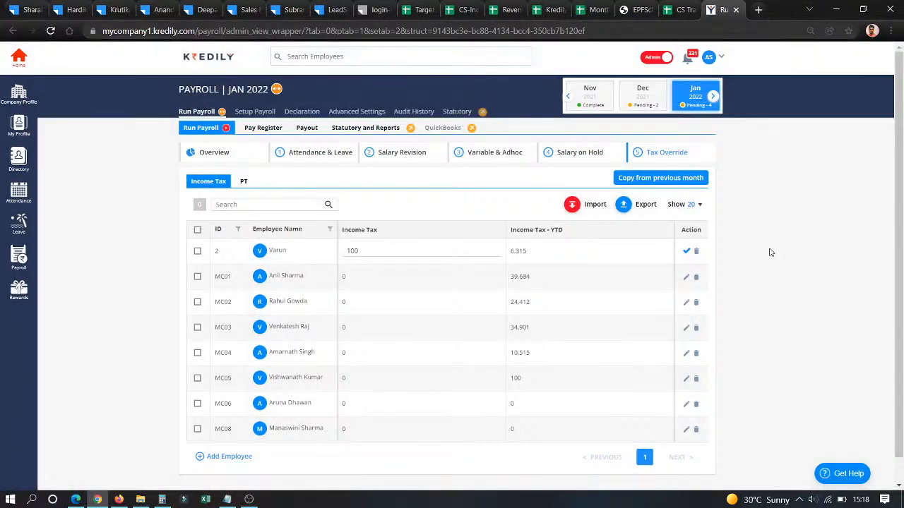
left_click(246, 183)
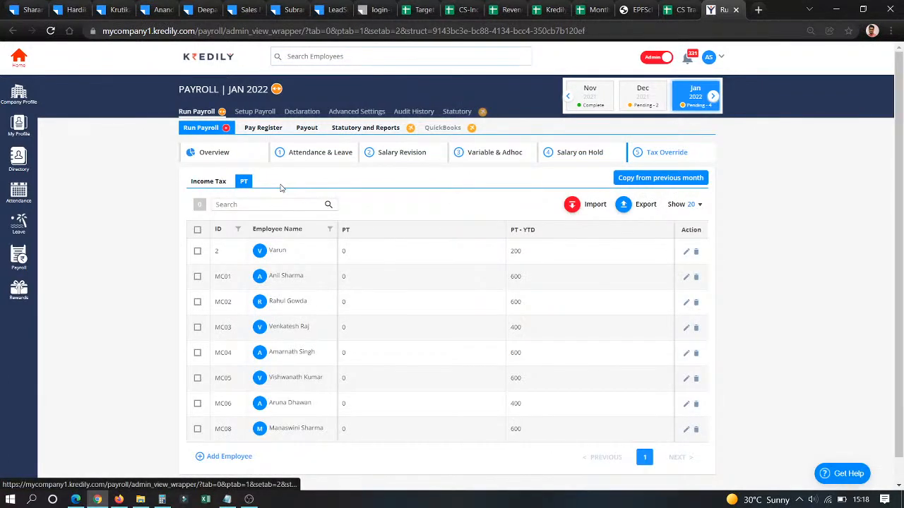
left_click(264, 128)
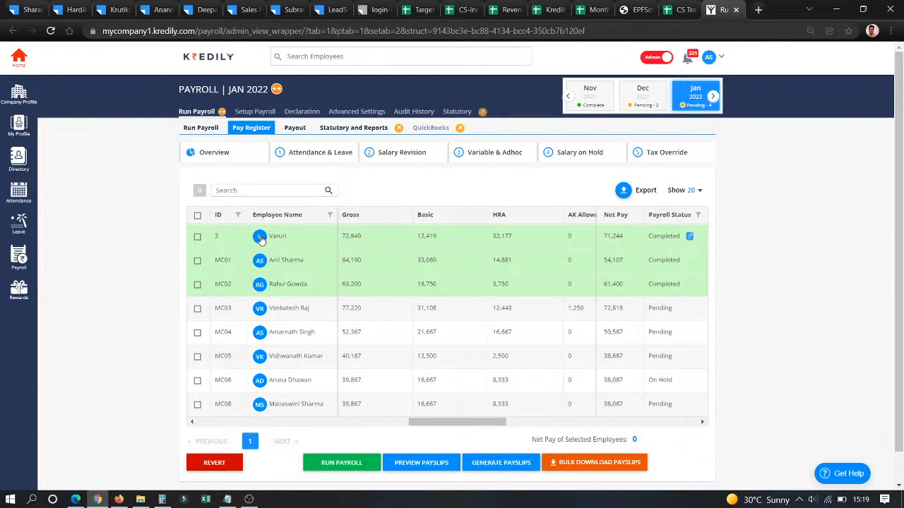
- Run payroll for MC03 and MC04 after confirming the payroll data was verified
left_click(197, 309)
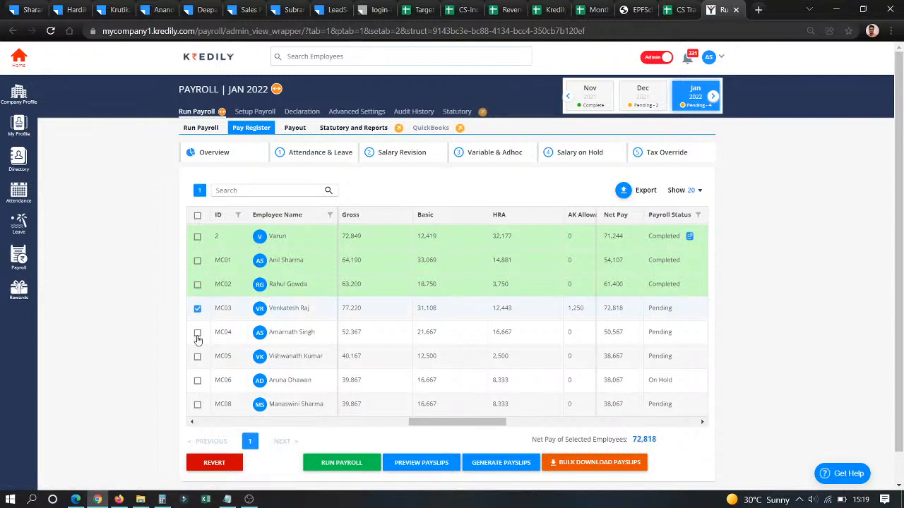
left_click(198, 333)
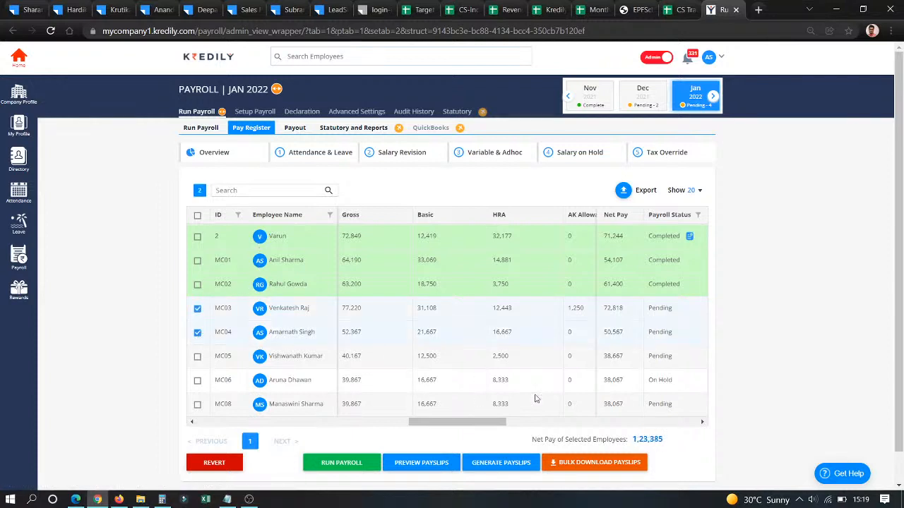
left_click(338, 463)
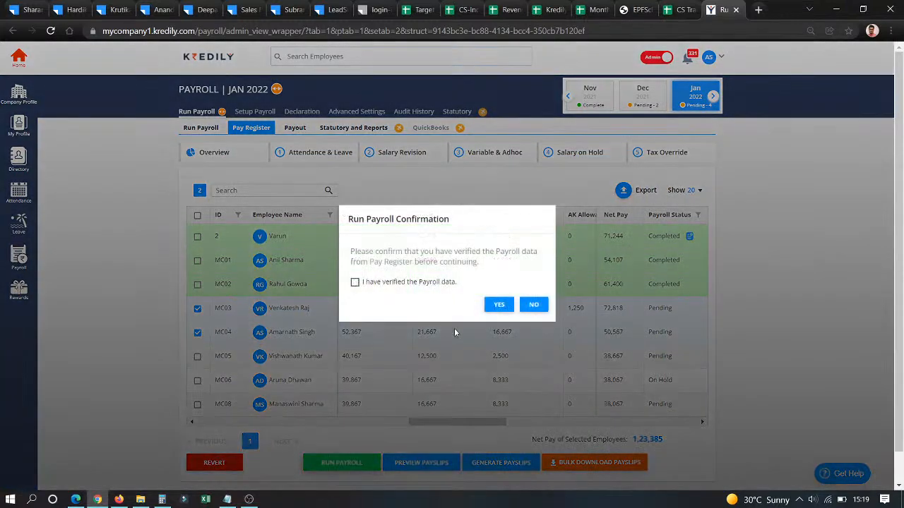
left_click(399, 282)
left_click(504, 305)
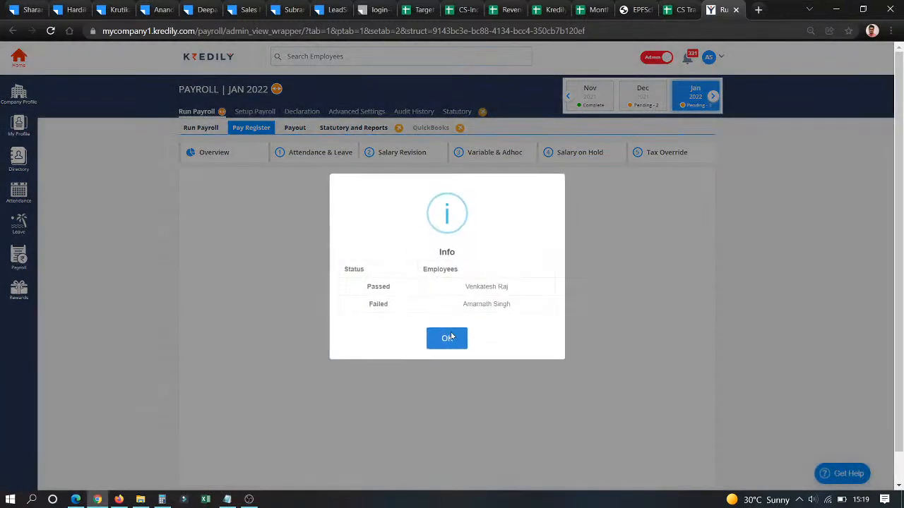
left_click(448, 338)
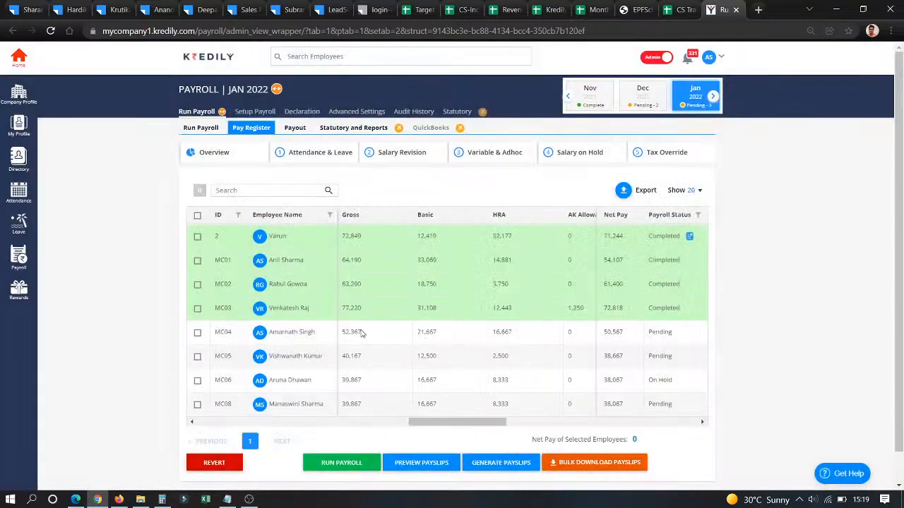
- Generate January payslips for MC01, MC02 and MC03
left_click(198, 260)
left_click(197, 285)
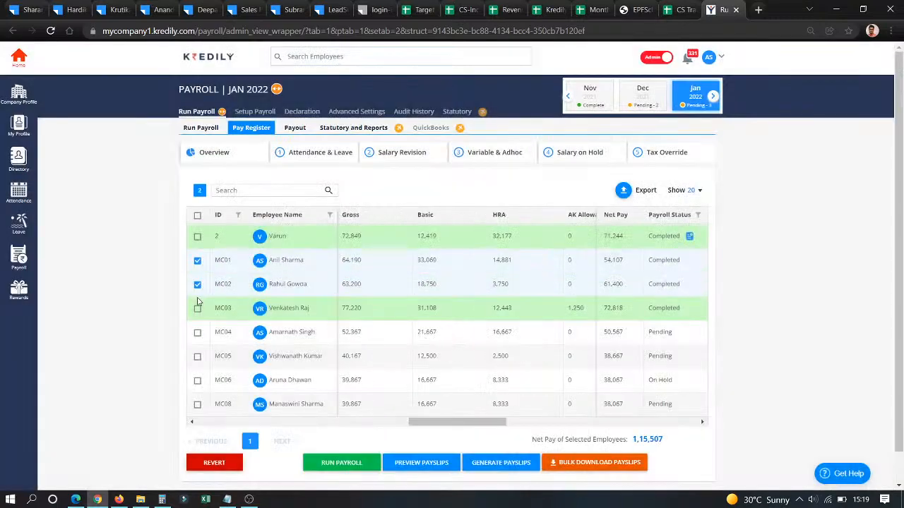
left_click(198, 309)
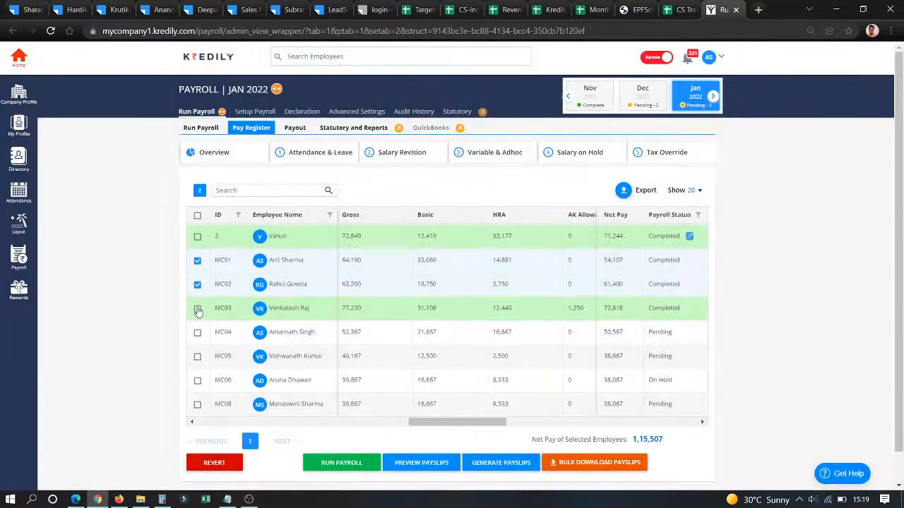
left_click(495, 463)
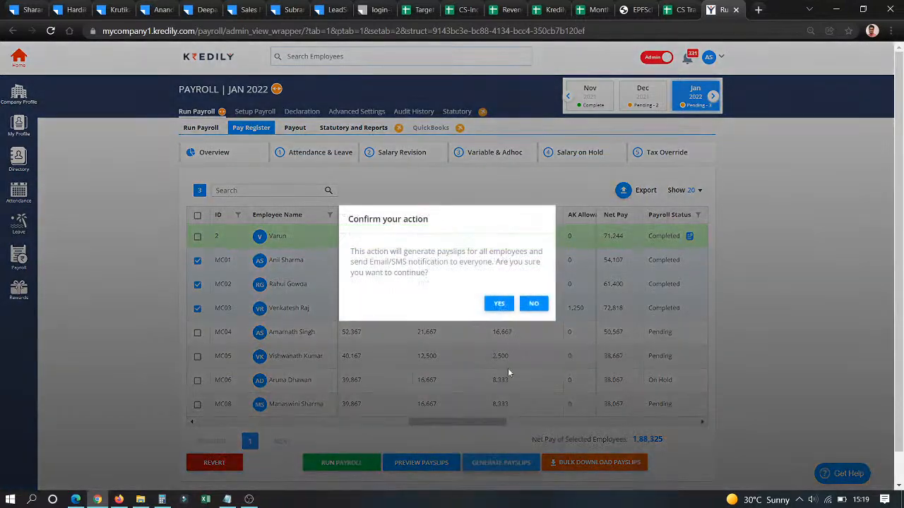
left_click(498, 302)
left_click(447, 315)
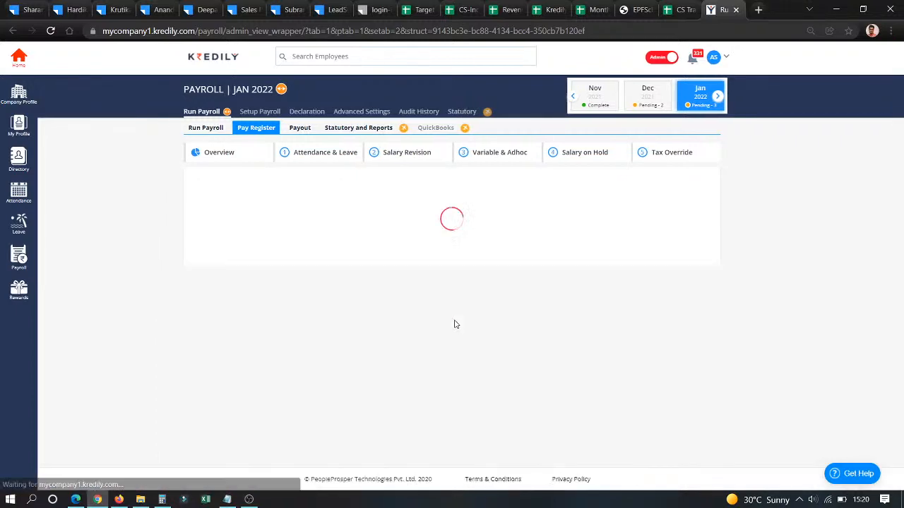
scroll(456, 324, "right", 15)
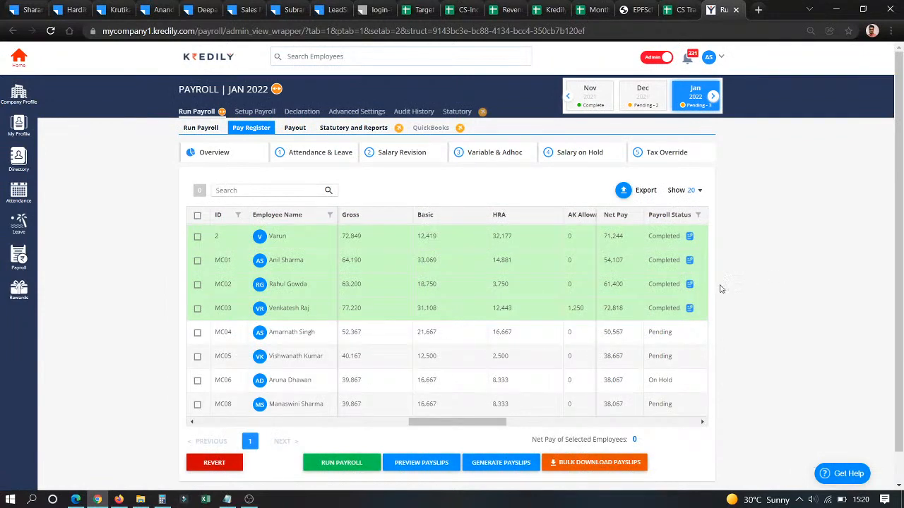
- Select MC01 in the Payout list to see its net pay, then open Statutory and Reports
left_click(294, 134)
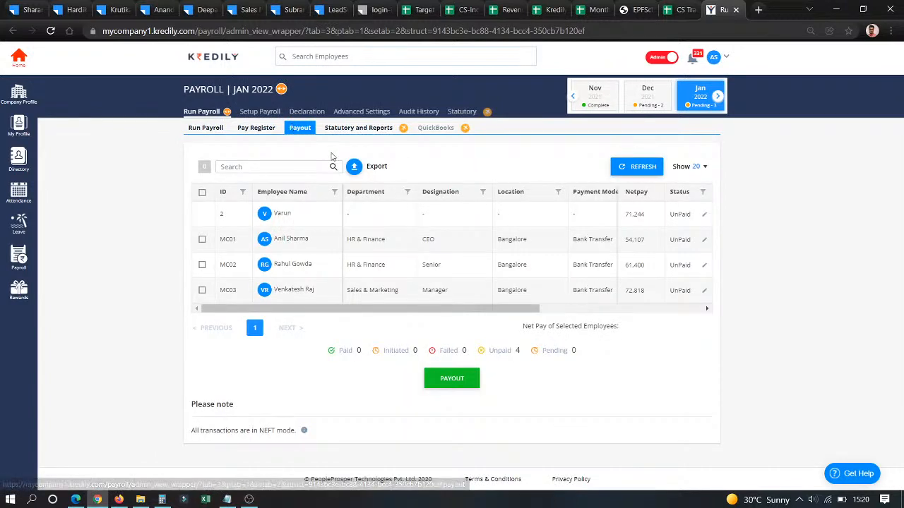
left_click(202, 240)
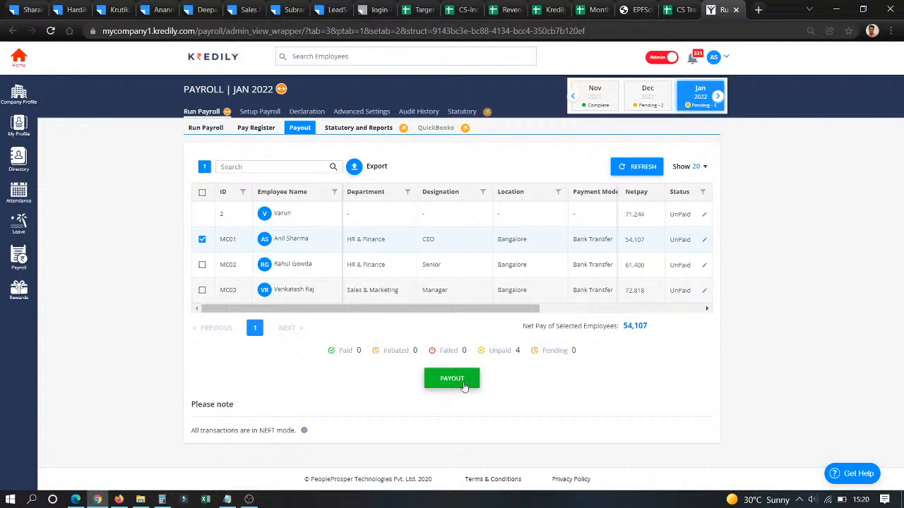
left_click(346, 132)
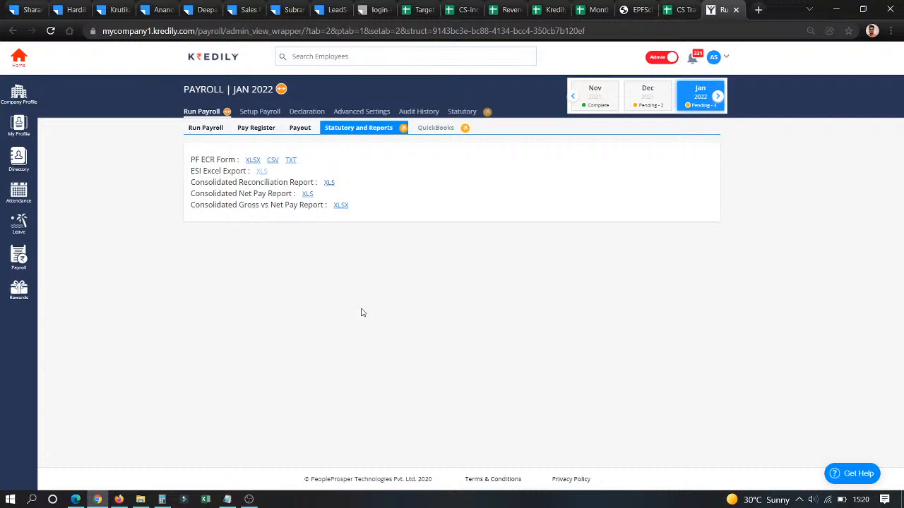
left_click(248, 499)
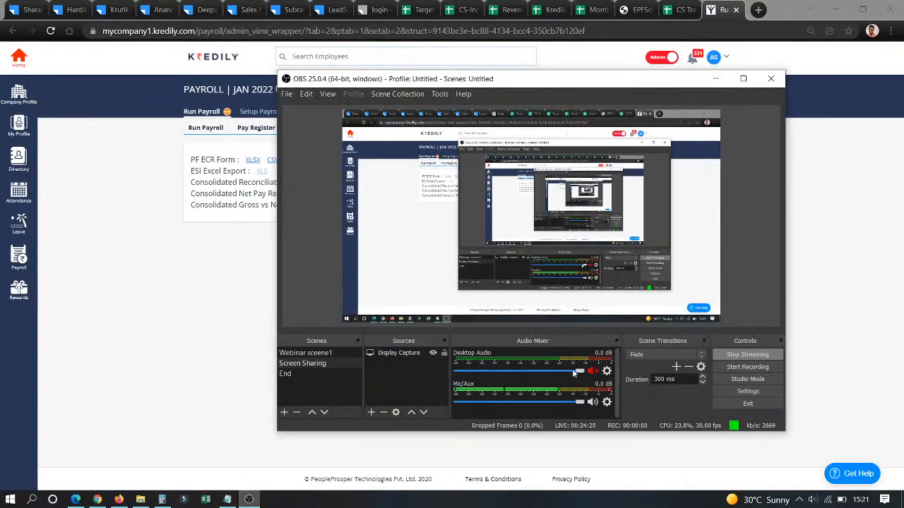